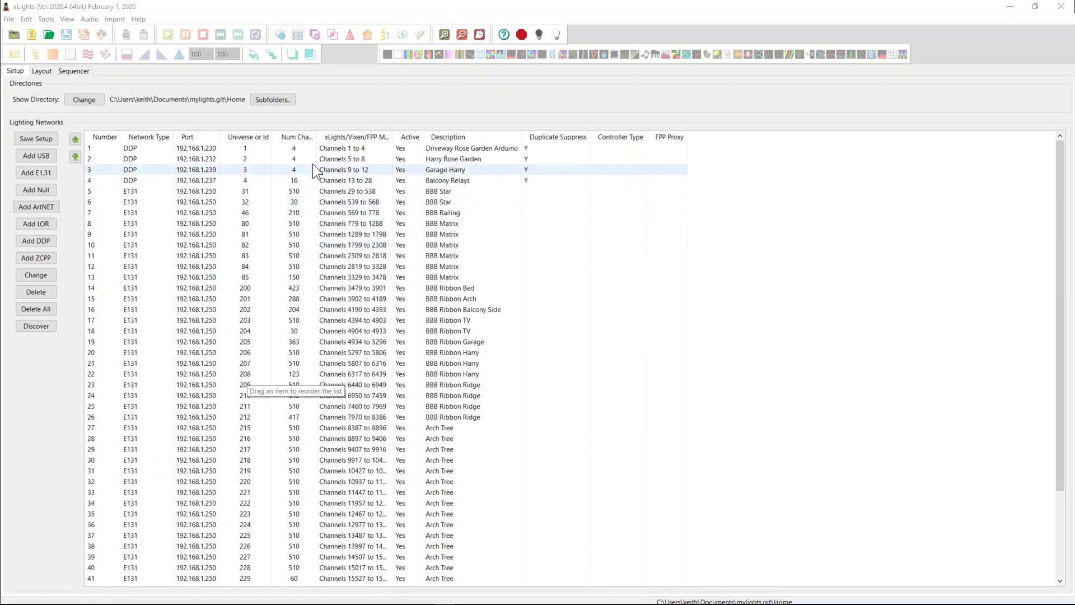
Step: Browse the Arduino and Garage Harry networks, then select the BBB networks from BBB Star to row 26
click(303, 149)
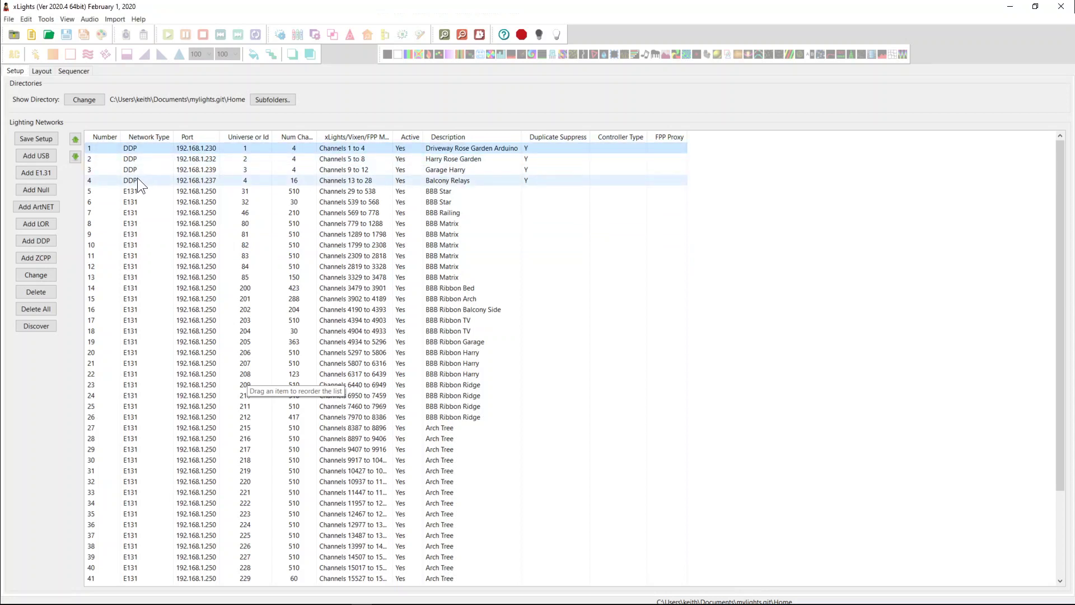
click(298, 168)
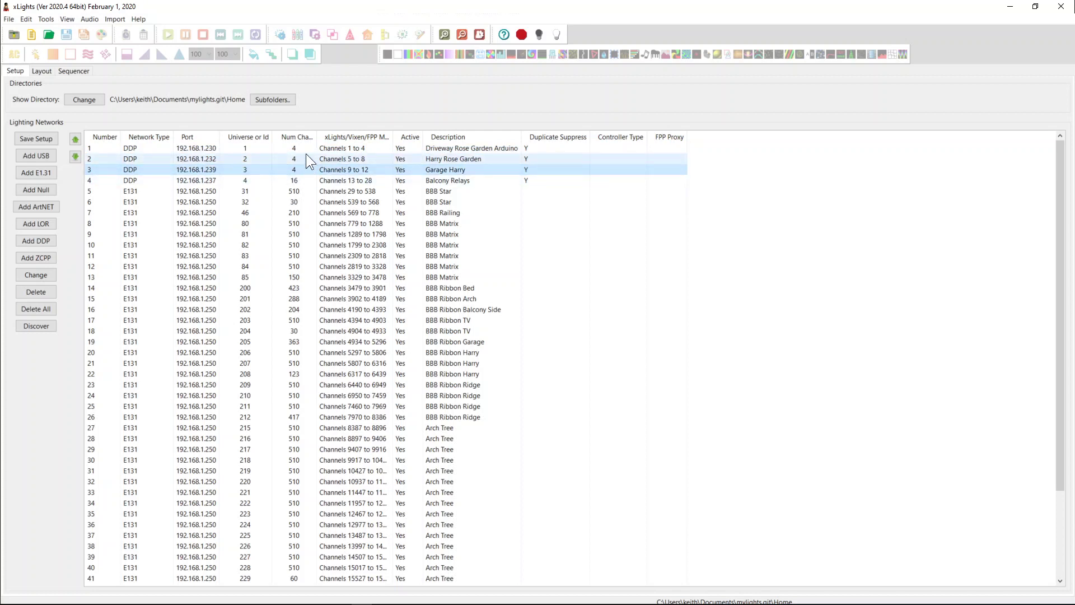
click(240, 150)
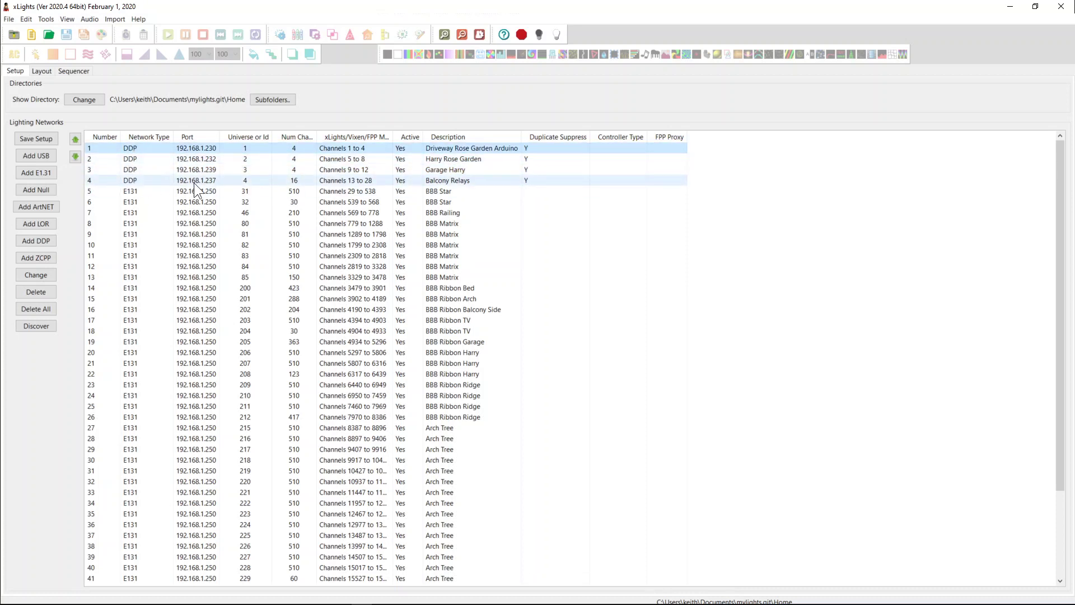
click(349, 193)
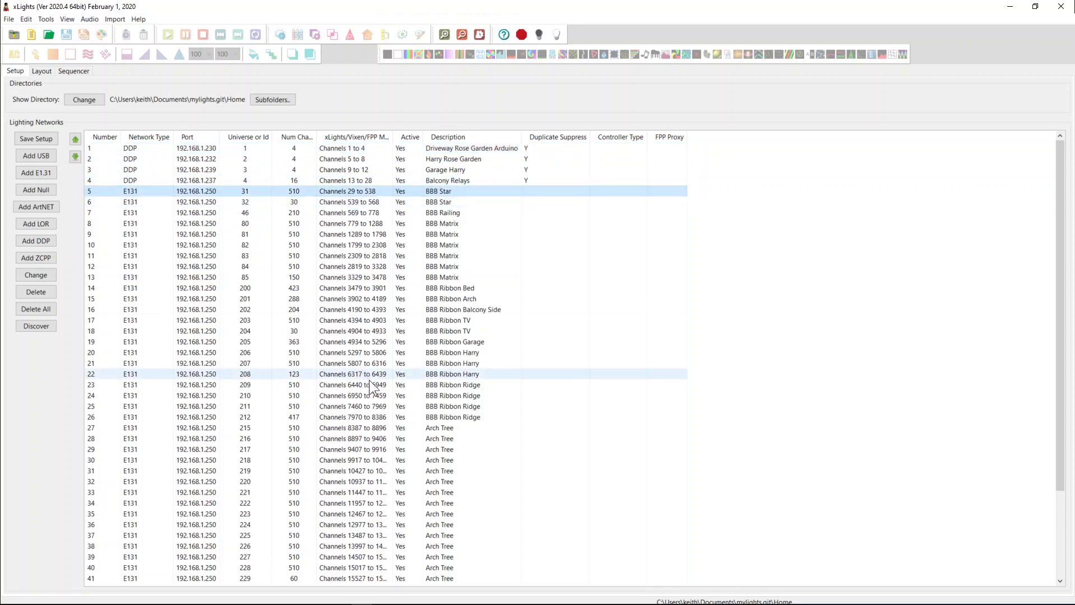
shift+click(462, 416)
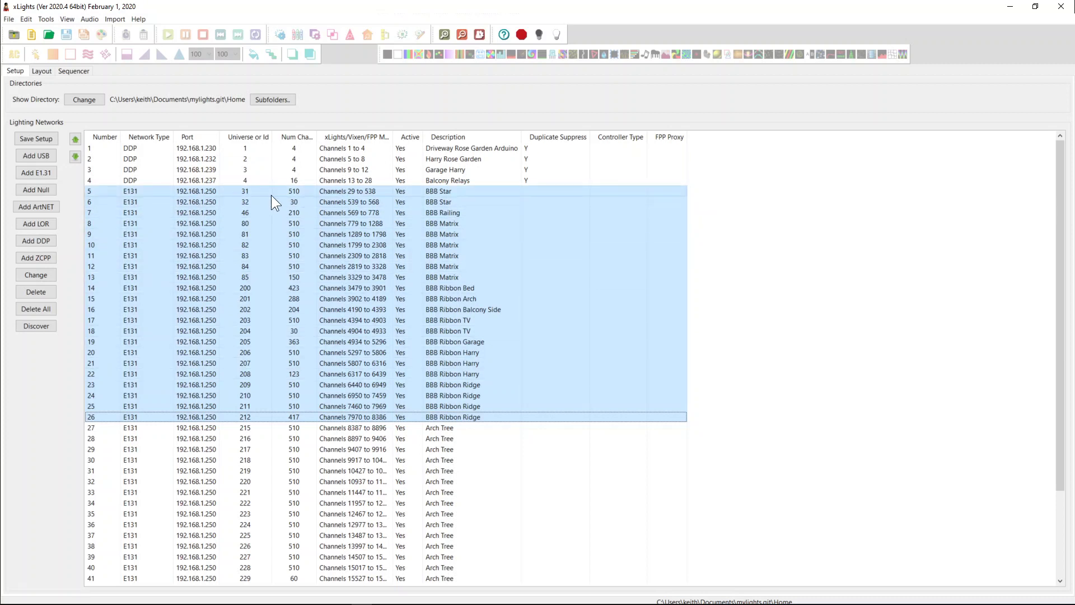
Step: Check the Arch Tree and F16V3 networks, then maximise the newer xLights and show BBB Star's properties
click(249, 428)
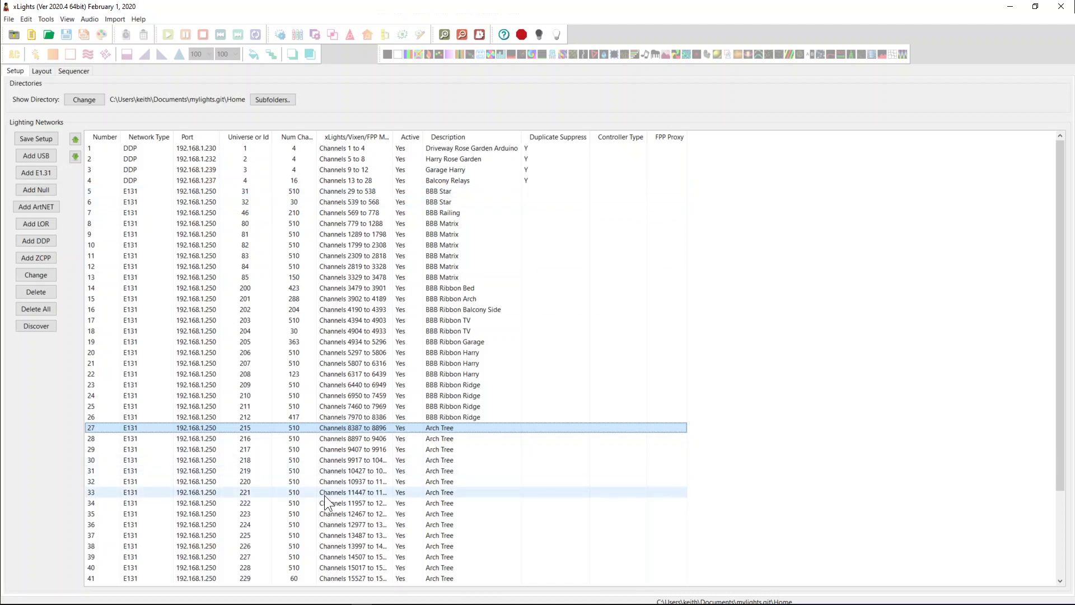
scroll(327, 491, down, 4)
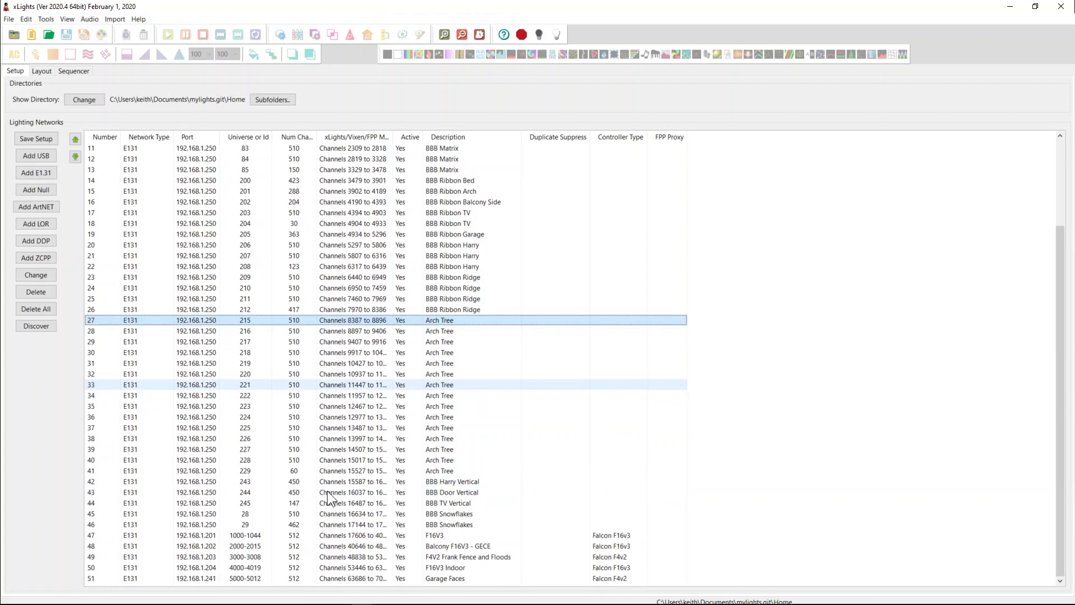
click(268, 535)
shift+click(256, 578)
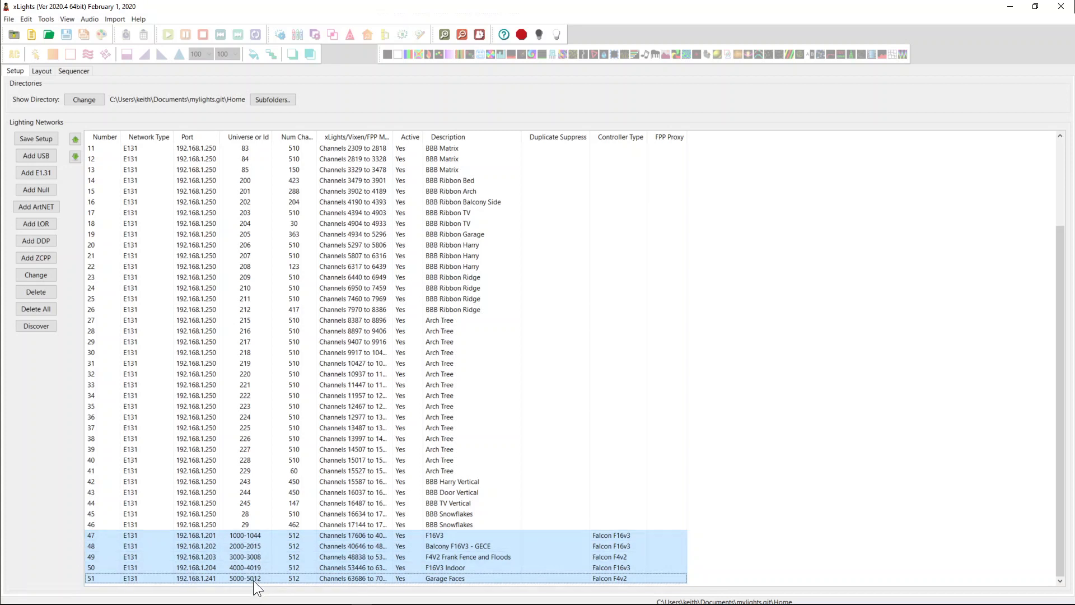
click(264, 534)
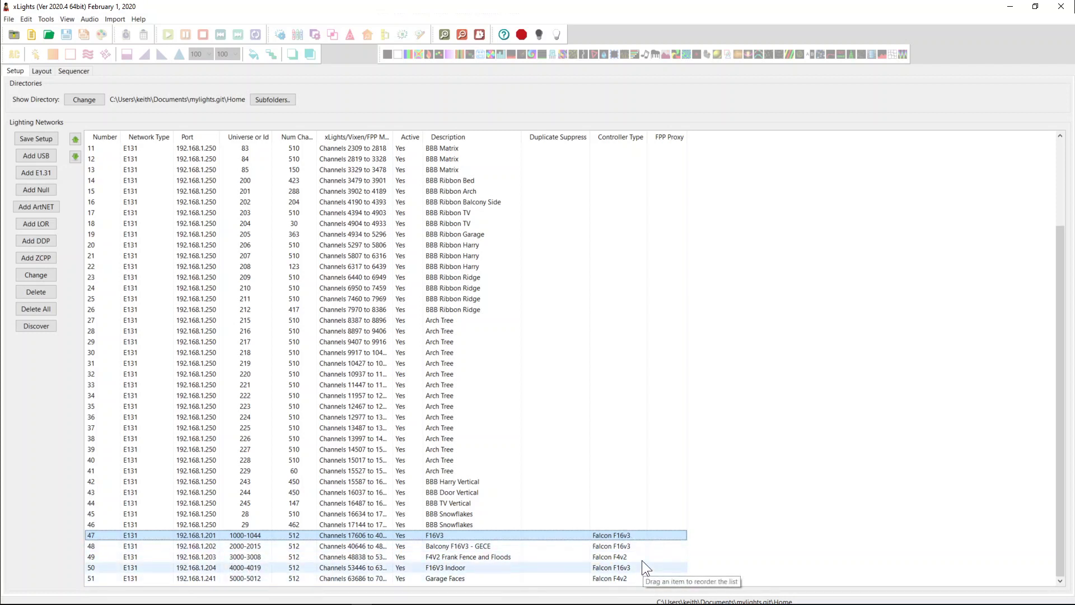
scroll(488, 358, up, 4)
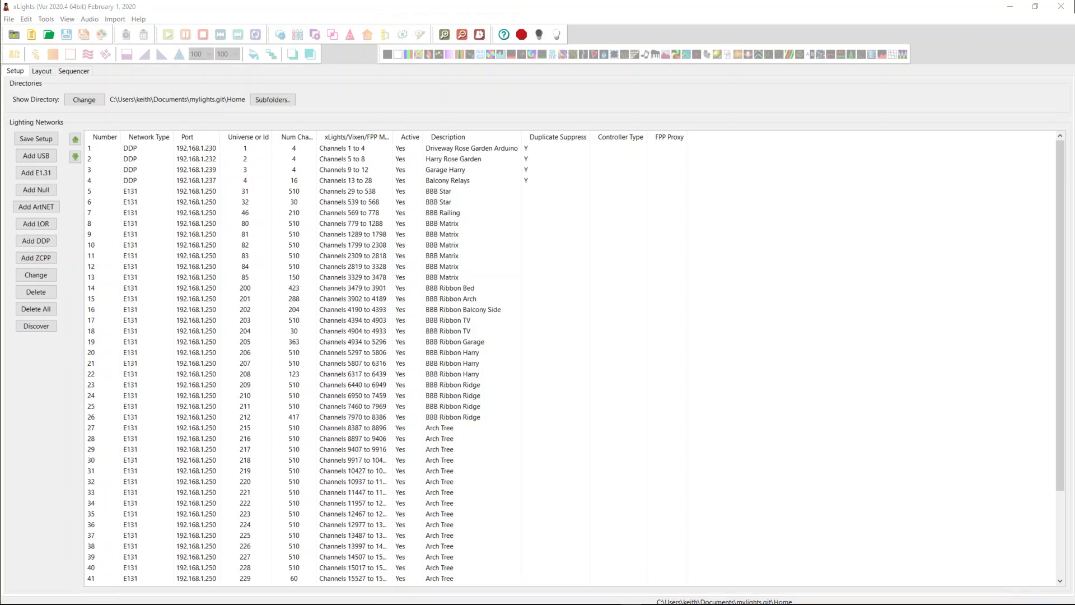
drag(852, 566, 842, 7)
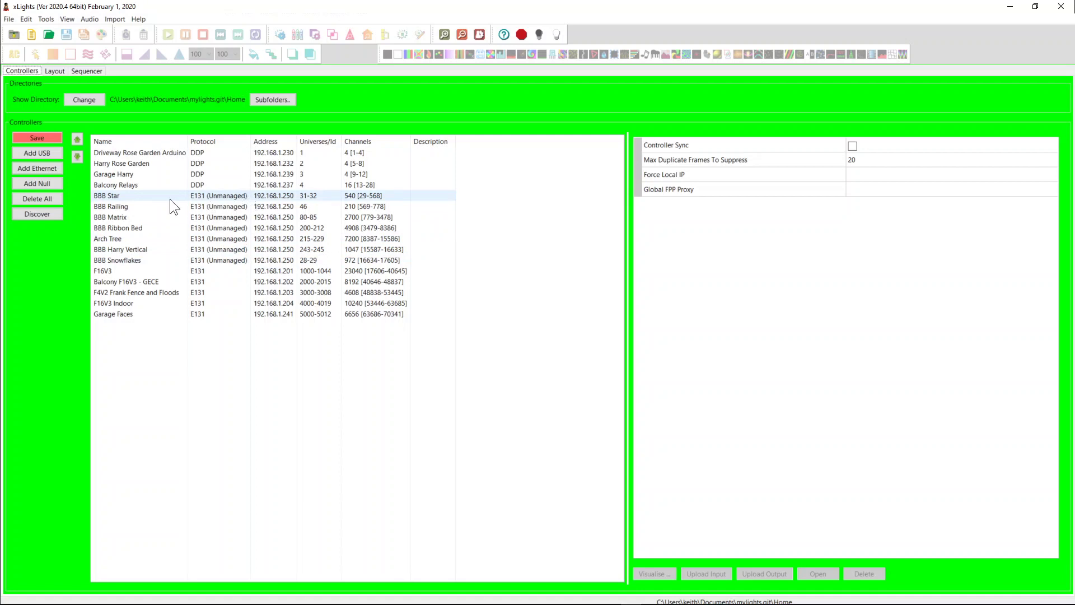
click(225, 196)
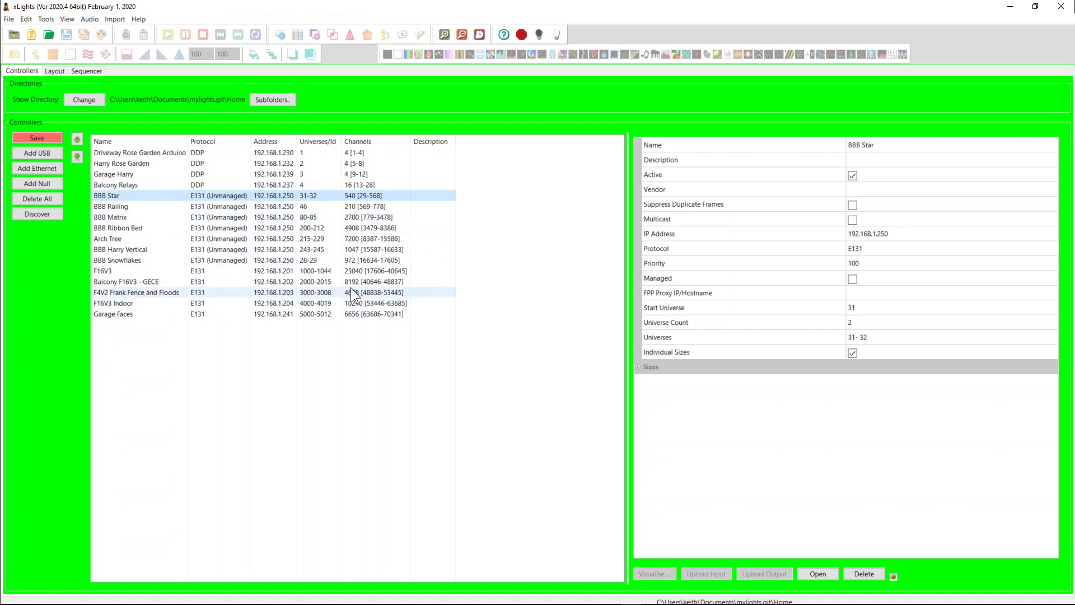
click(177, 342)
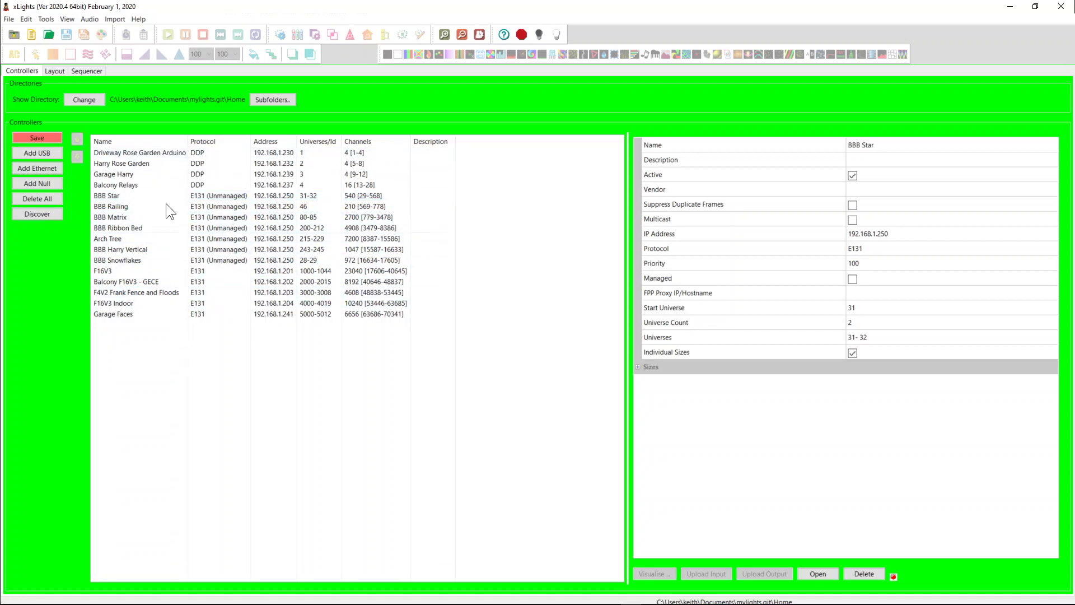
click(165, 152)
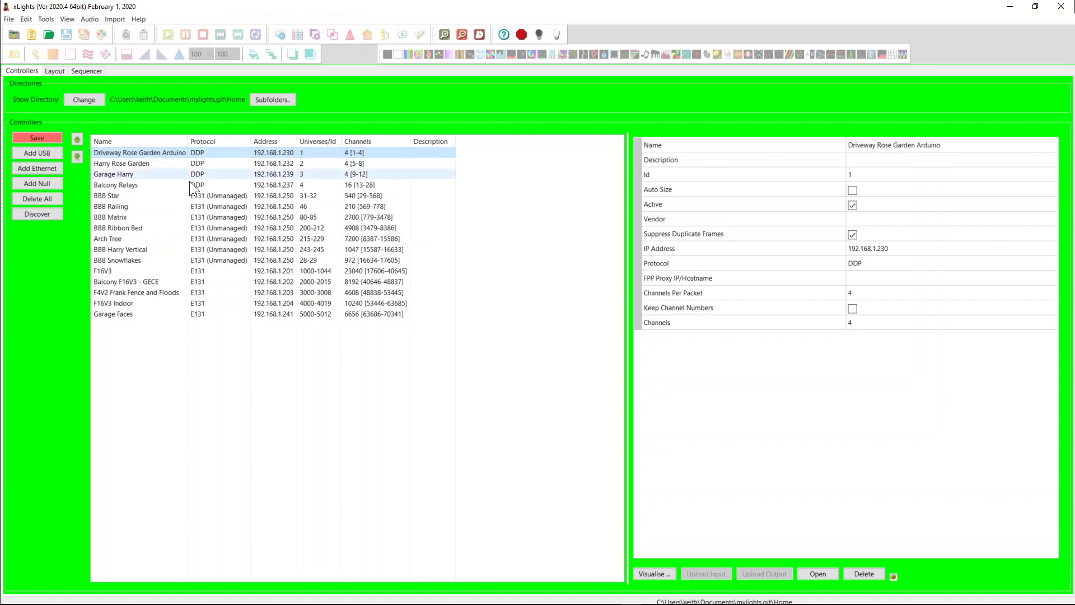
click(539, 169)
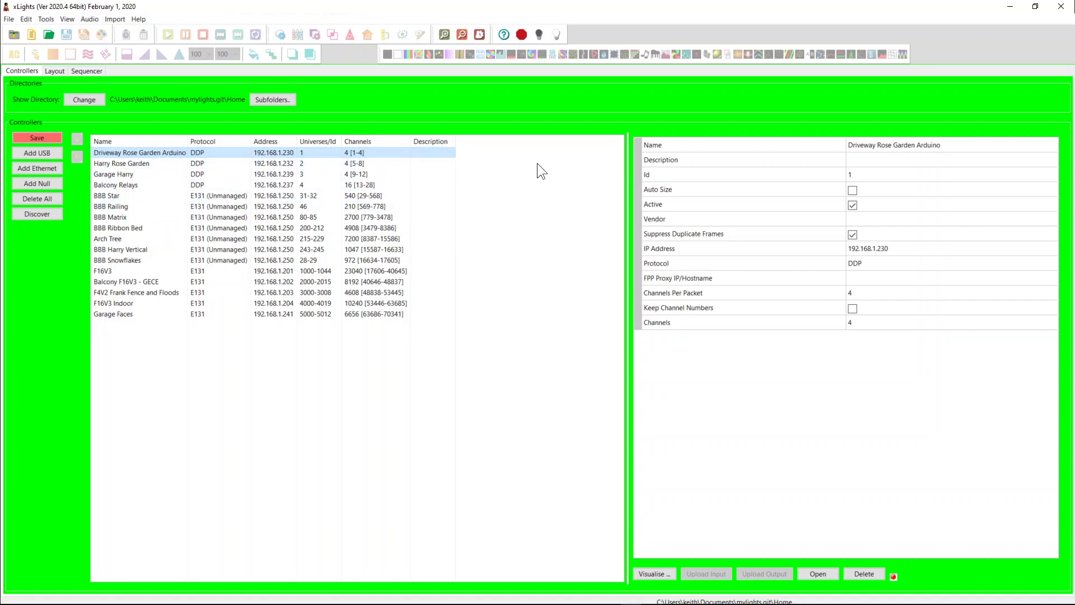
click(317, 143)
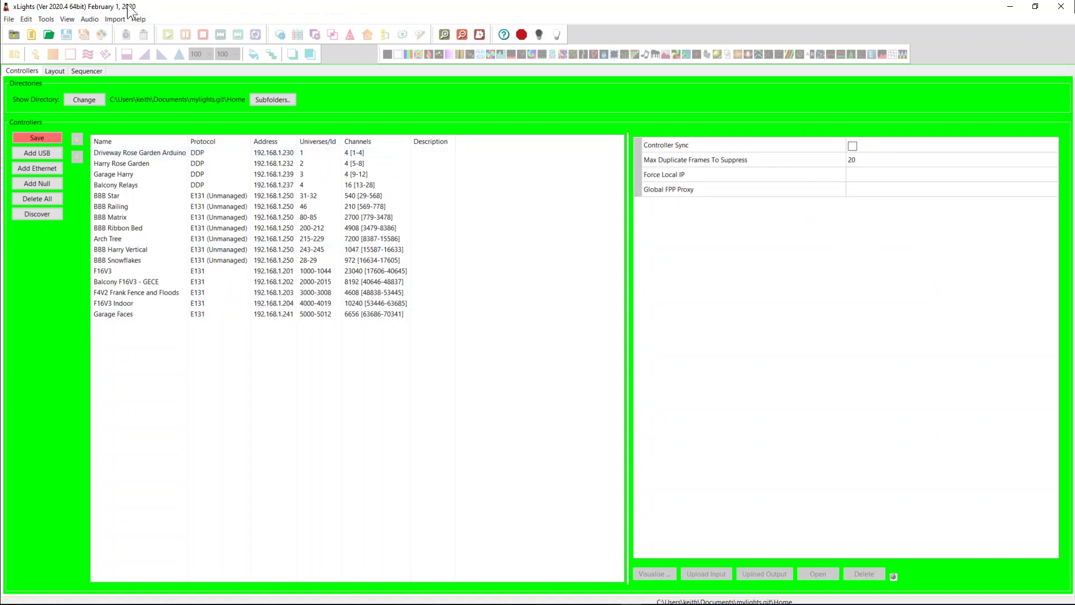
click(10, 19)
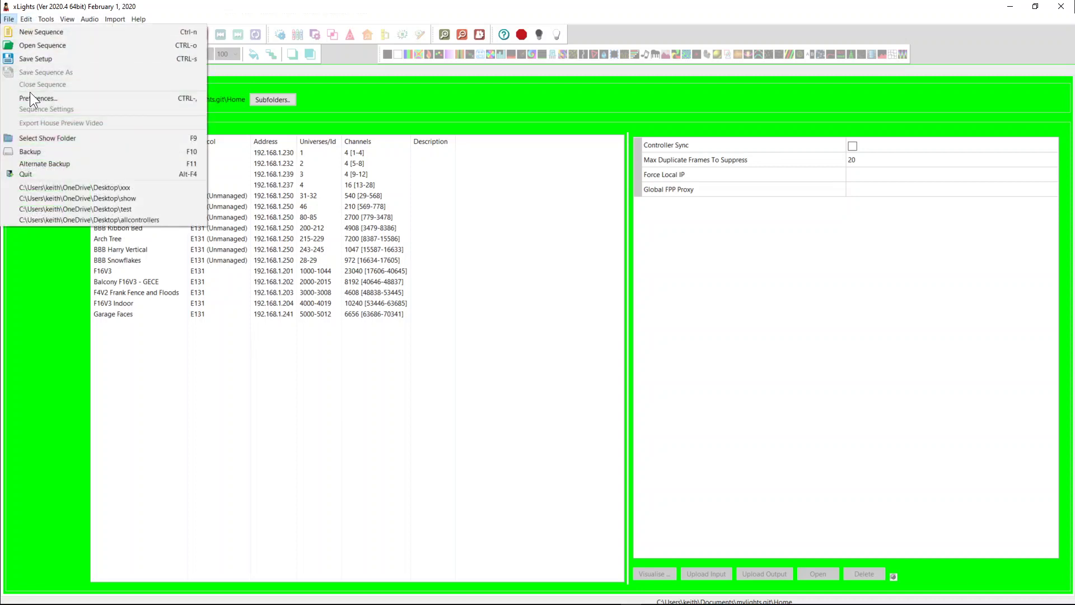
click(706, 284)
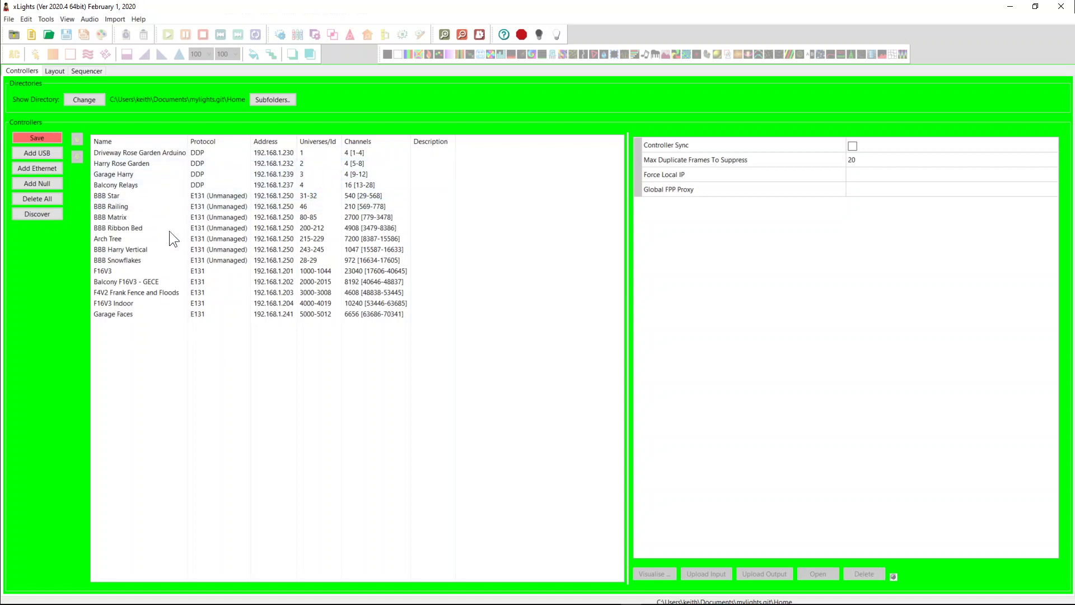
Step: Show Driveway Rose Garden Arduino's properties and inspect its Name, Description and Id 1 fields
click(224, 151)
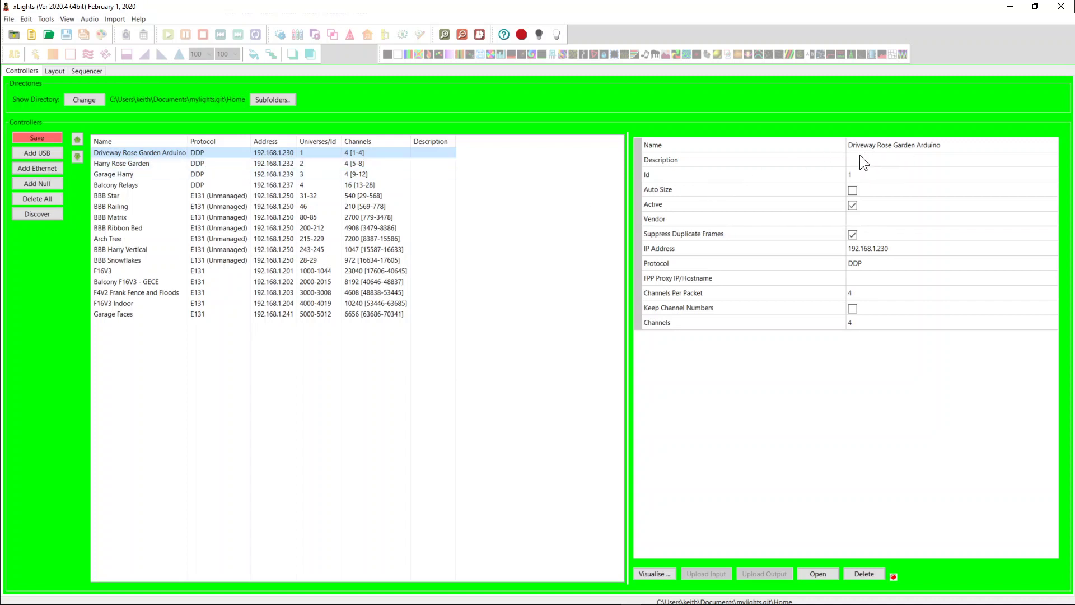
click(937, 147)
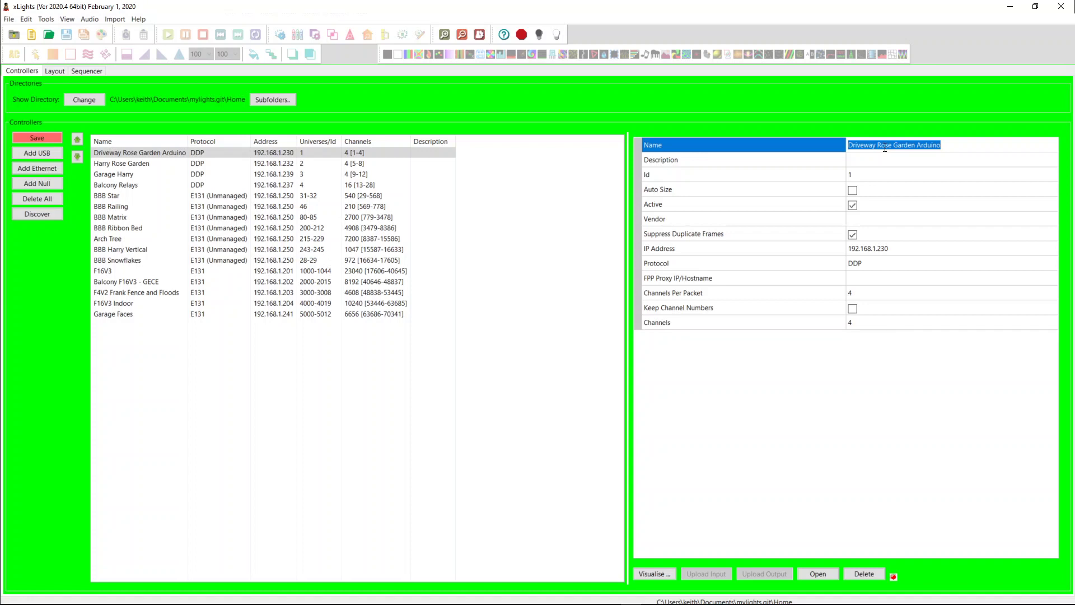
click(864, 157)
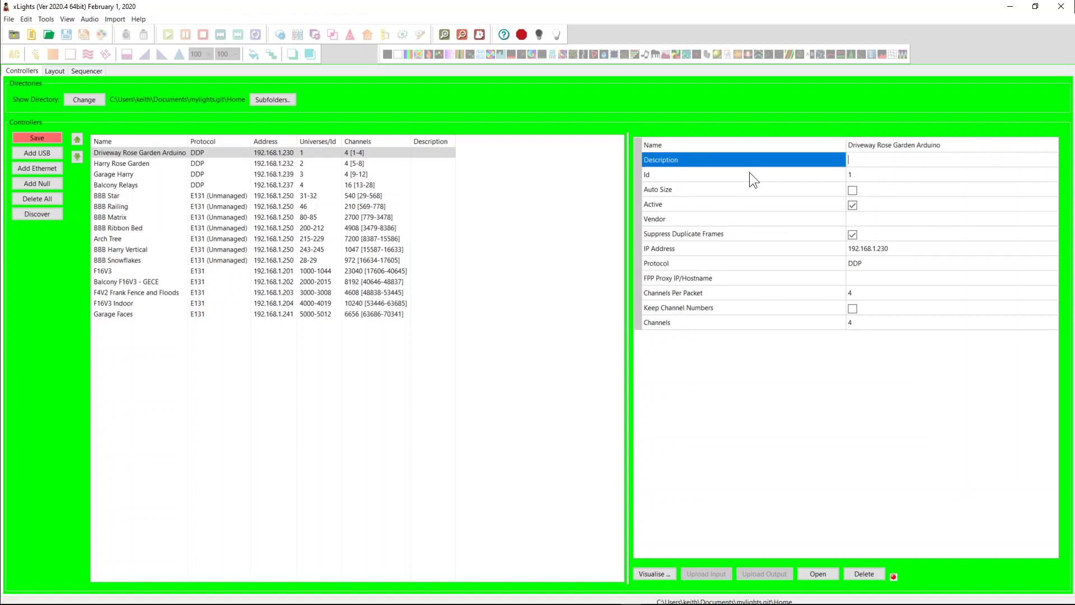
click(847, 175)
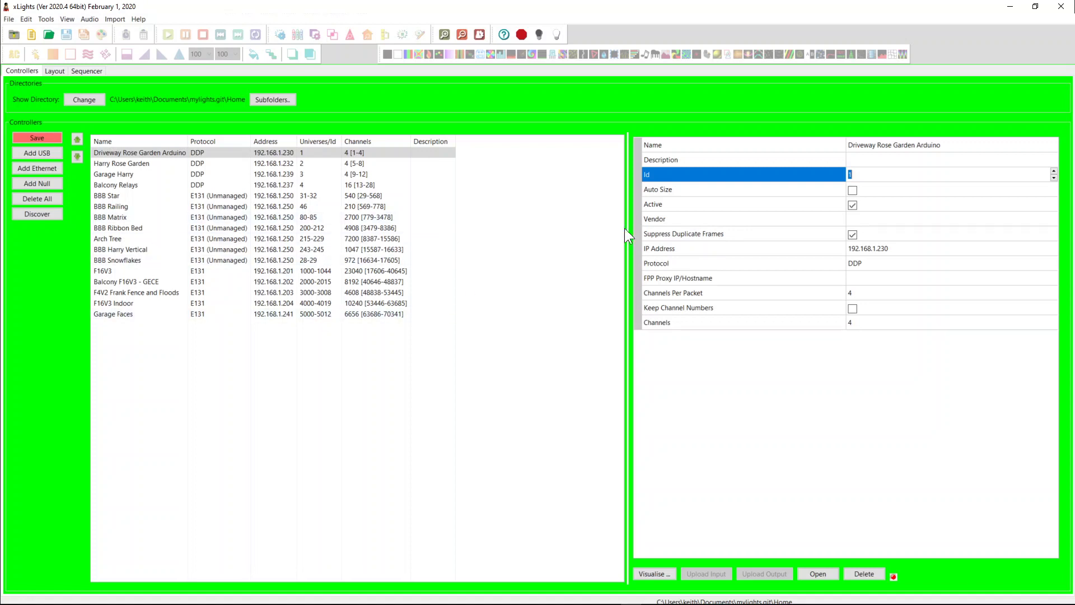
Step: Try Falcon as the controller vendor with model F16V3
click(869, 219)
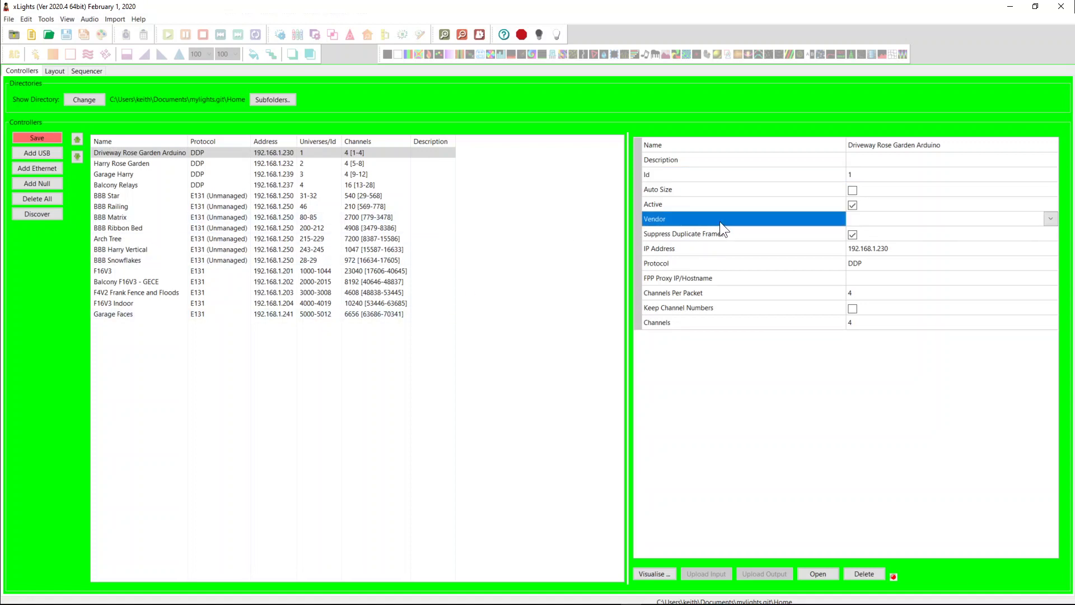
click(857, 220)
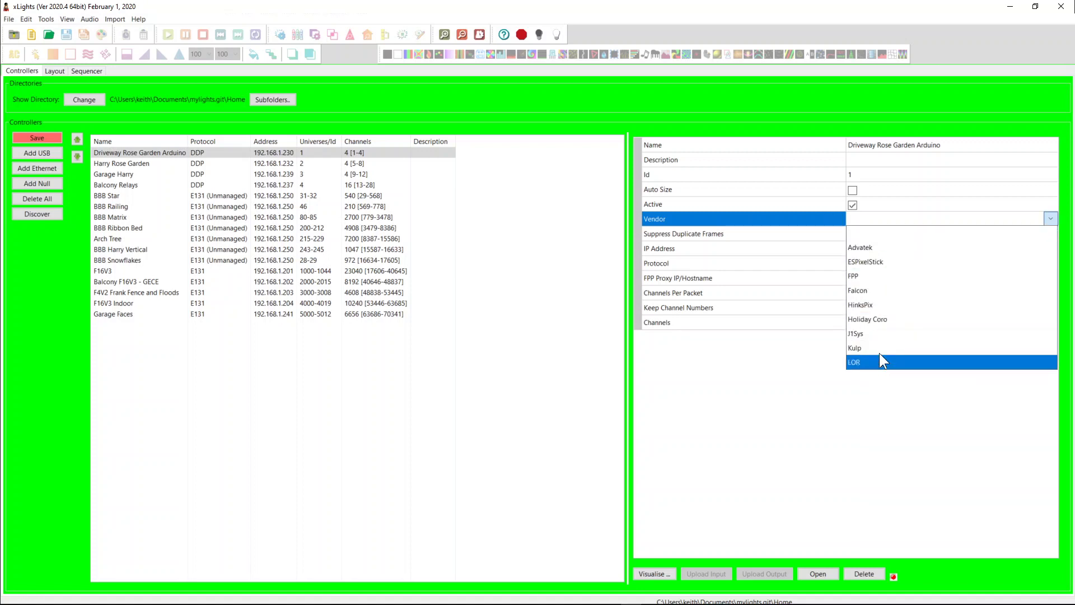
click(884, 290)
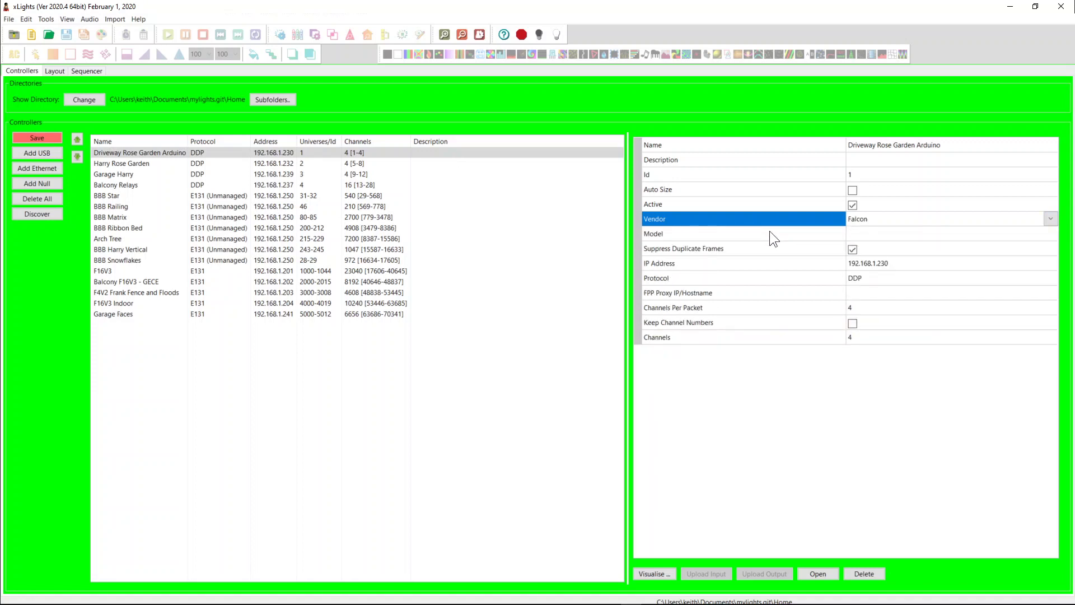
click(857, 236)
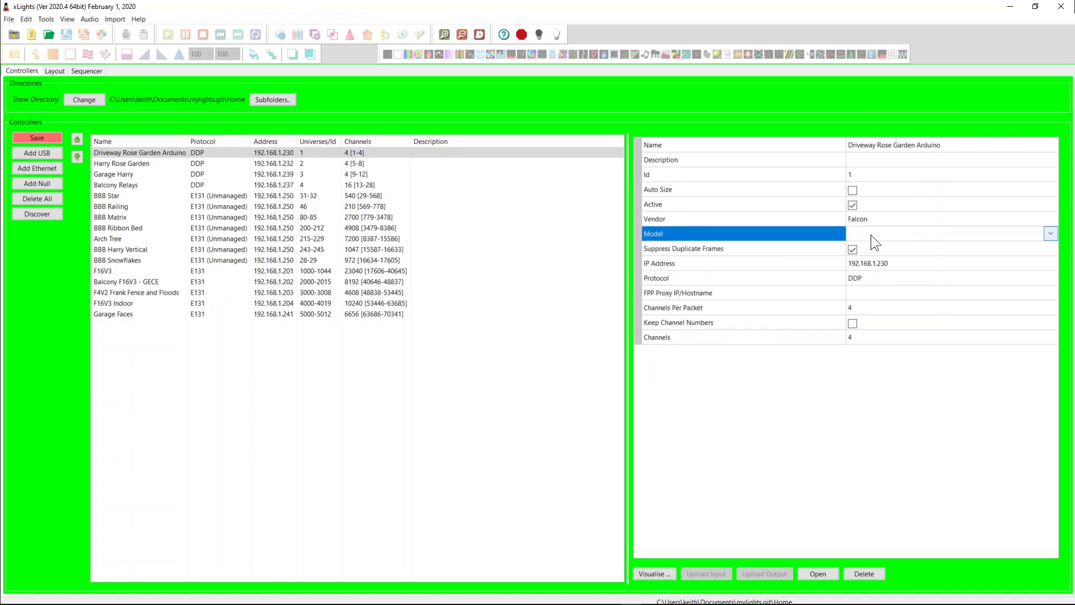
click(877, 235)
click(878, 288)
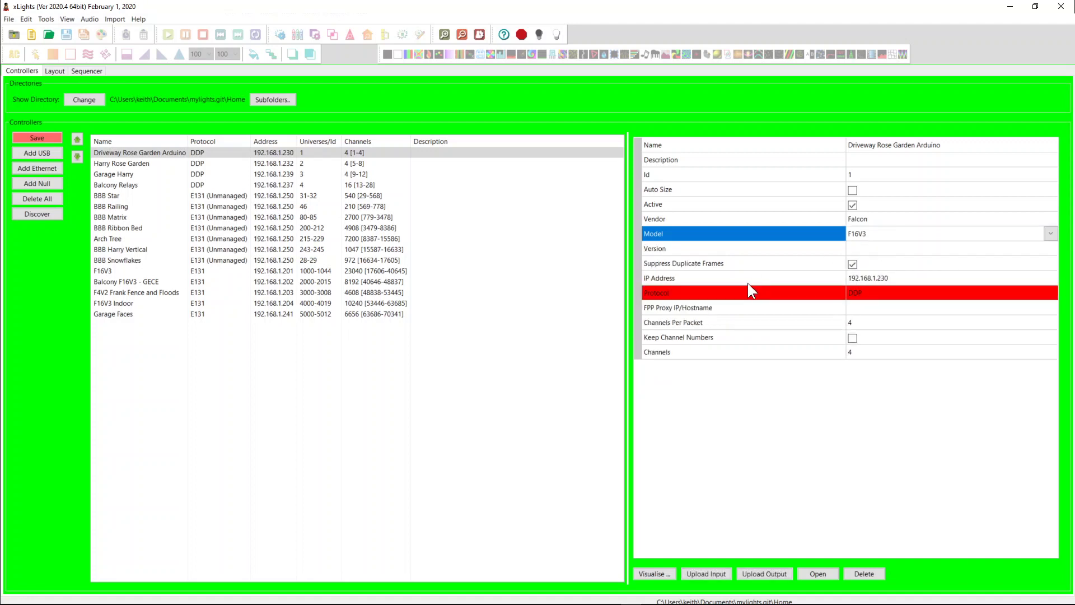
Step: Switch the vendor to FPP and model to LED Panels, leaving the empty Version unset
click(869, 220)
click(869, 220)
click(871, 277)
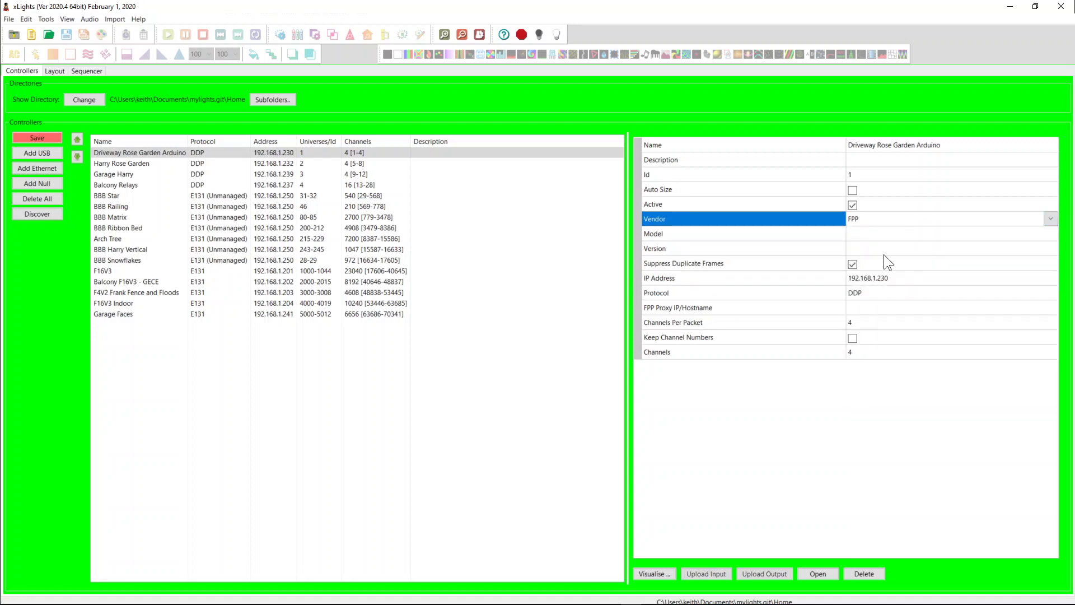
click(879, 232)
click(879, 232)
click(877, 263)
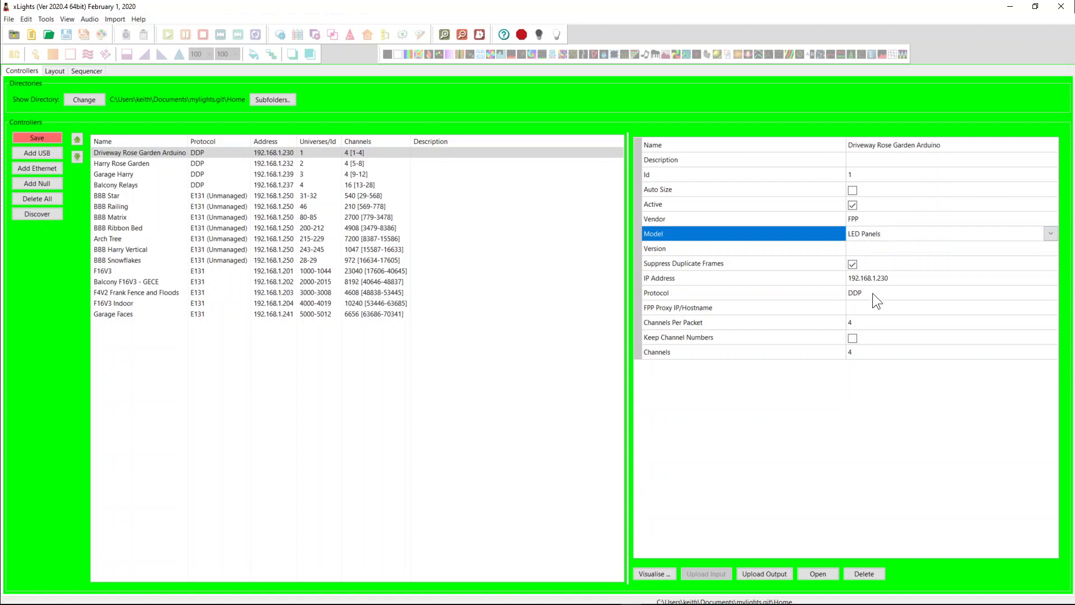
click(777, 250)
click(856, 249)
click(865, 262)
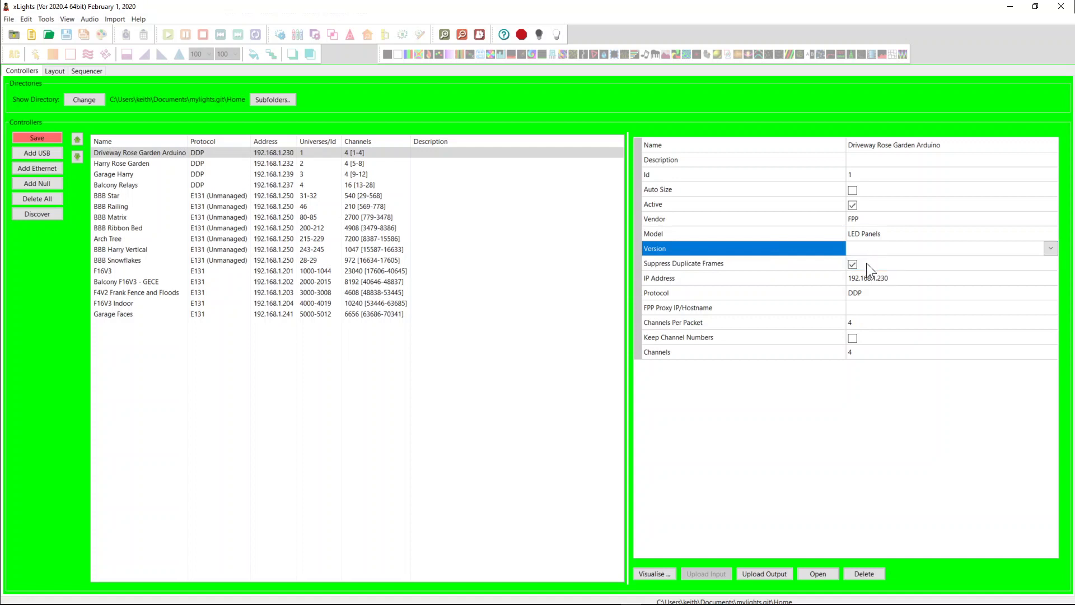
click(869, 249)
click(865, 245)
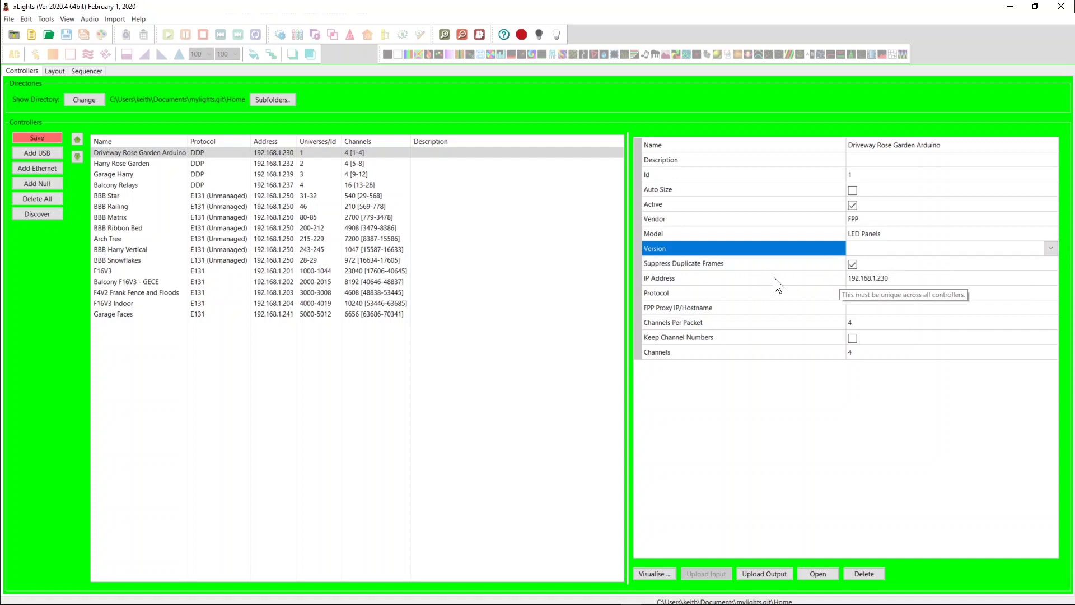
click(914, 279)
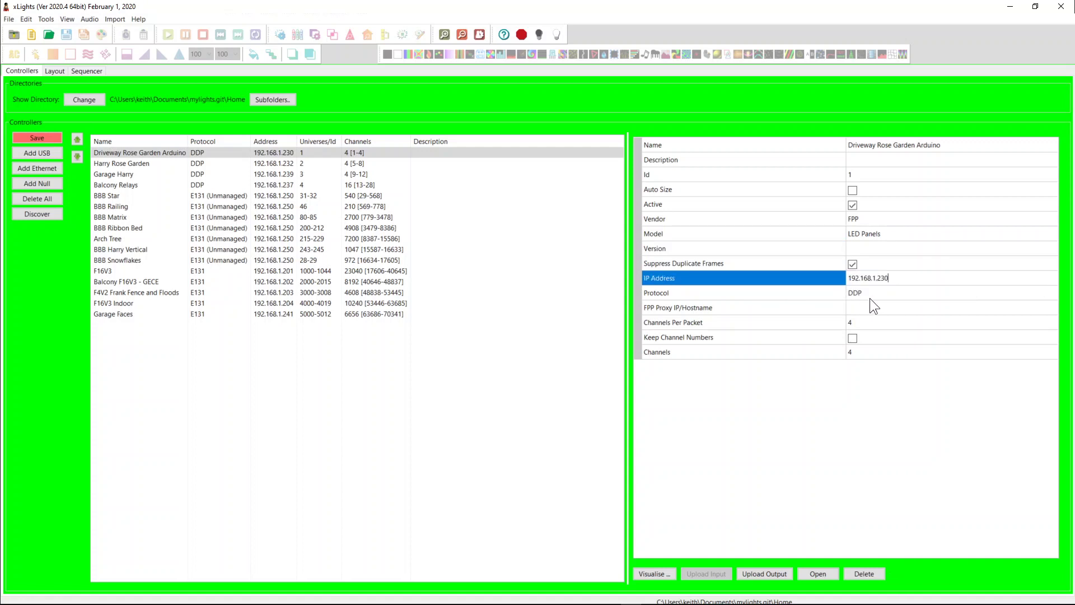
click(821, 294)
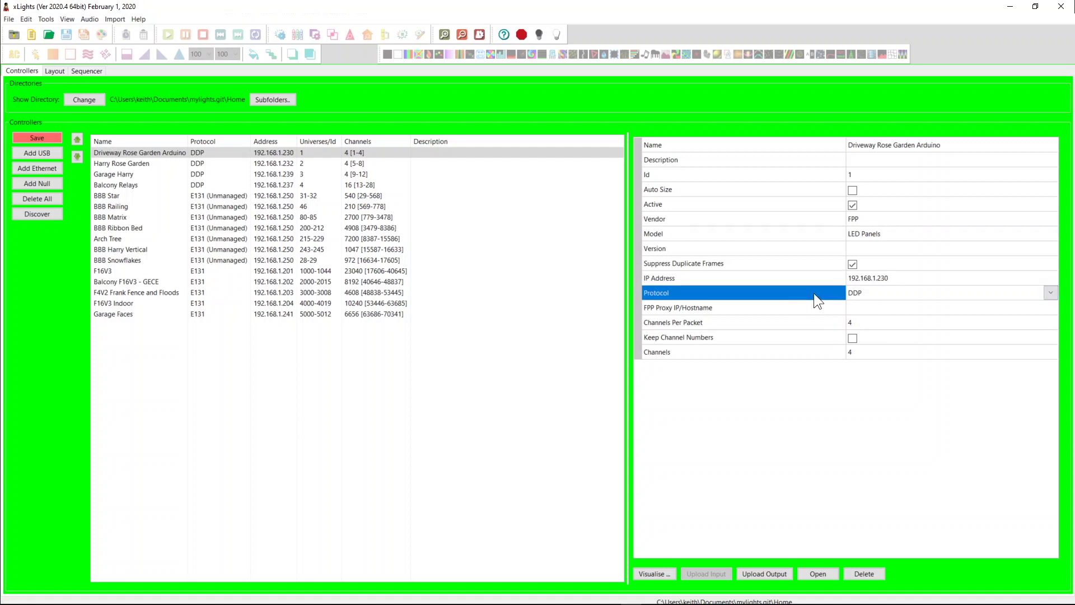
click(862, 293)
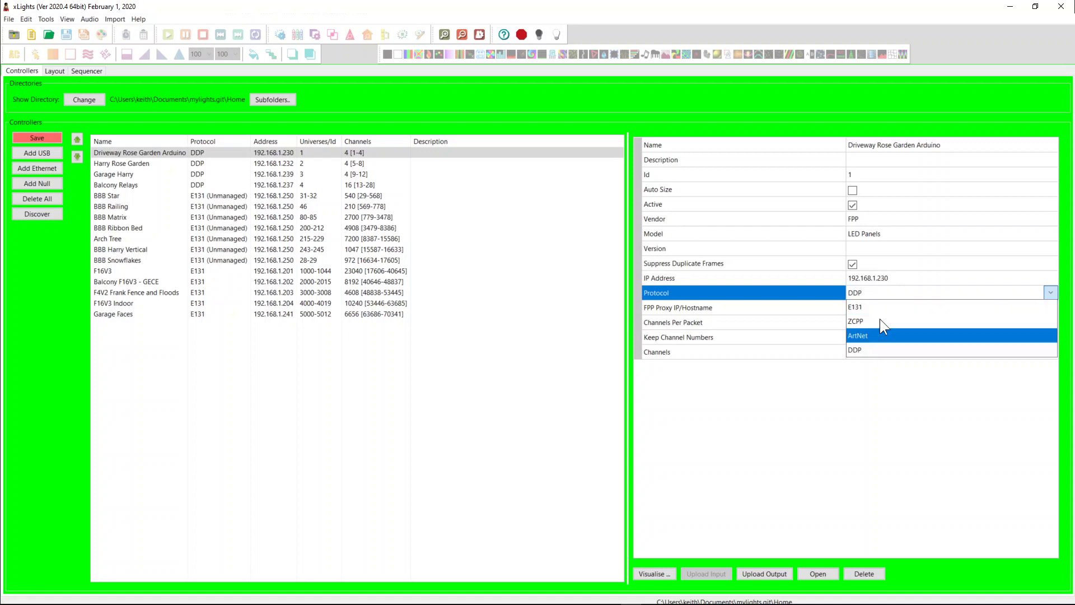
click(822, 291)
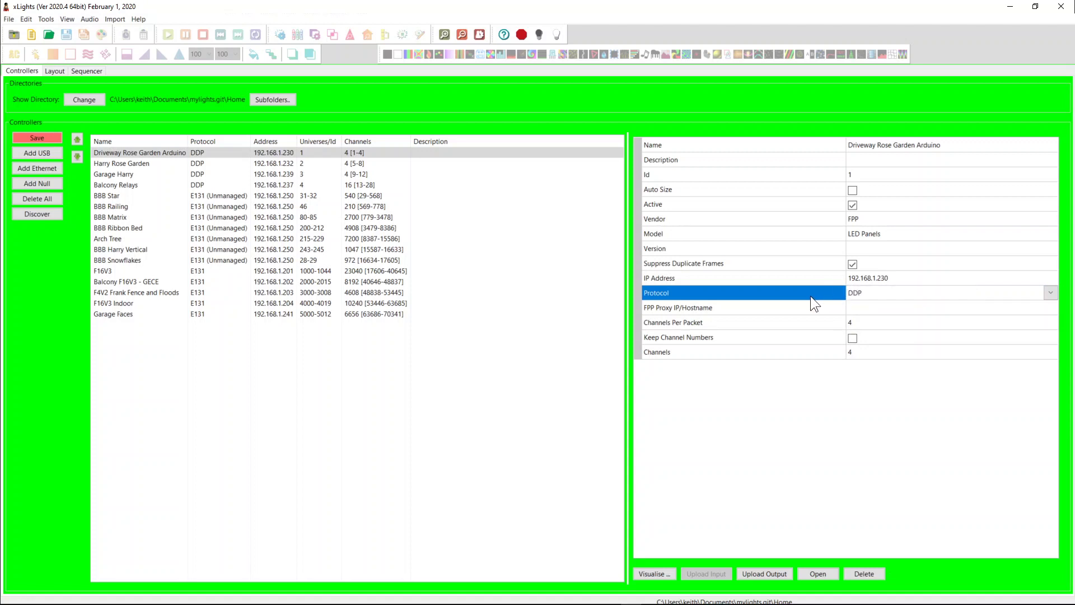
mouse_move(787, 314)
click(820, 308)
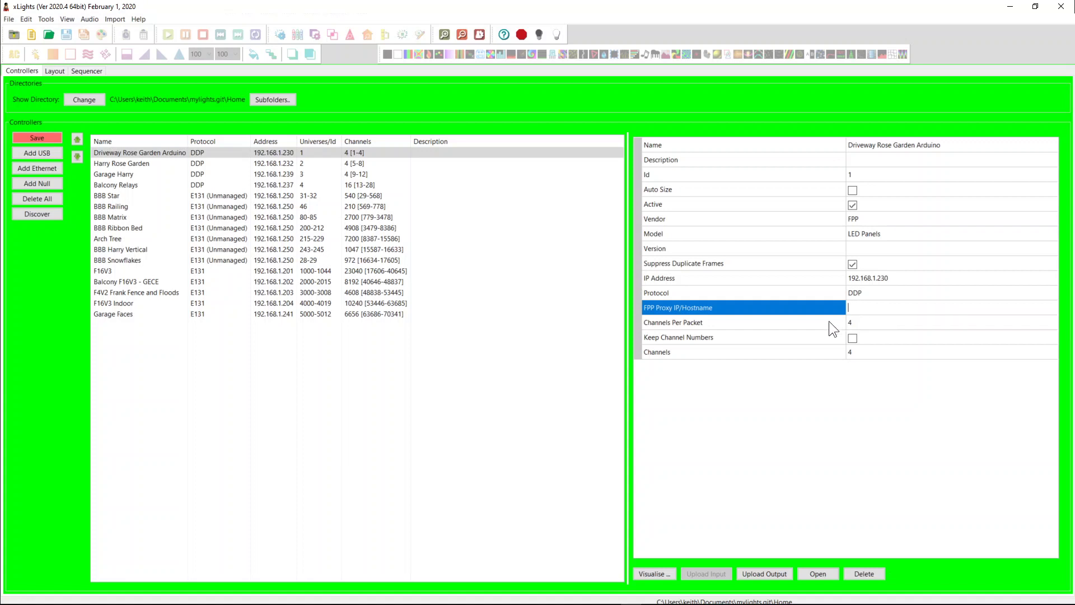
click(865, 320)
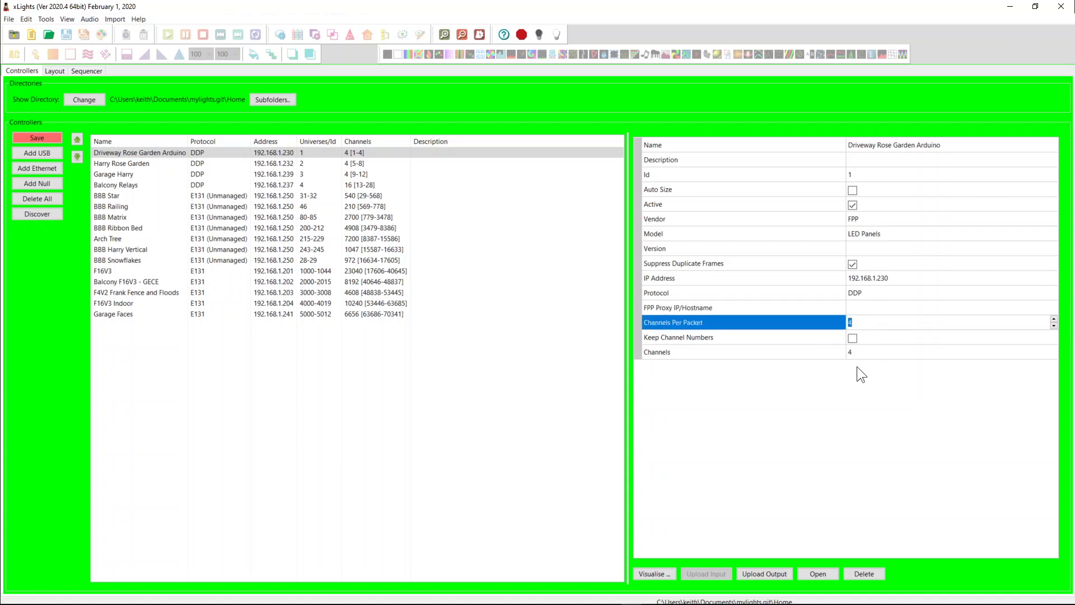
click(890, 352)
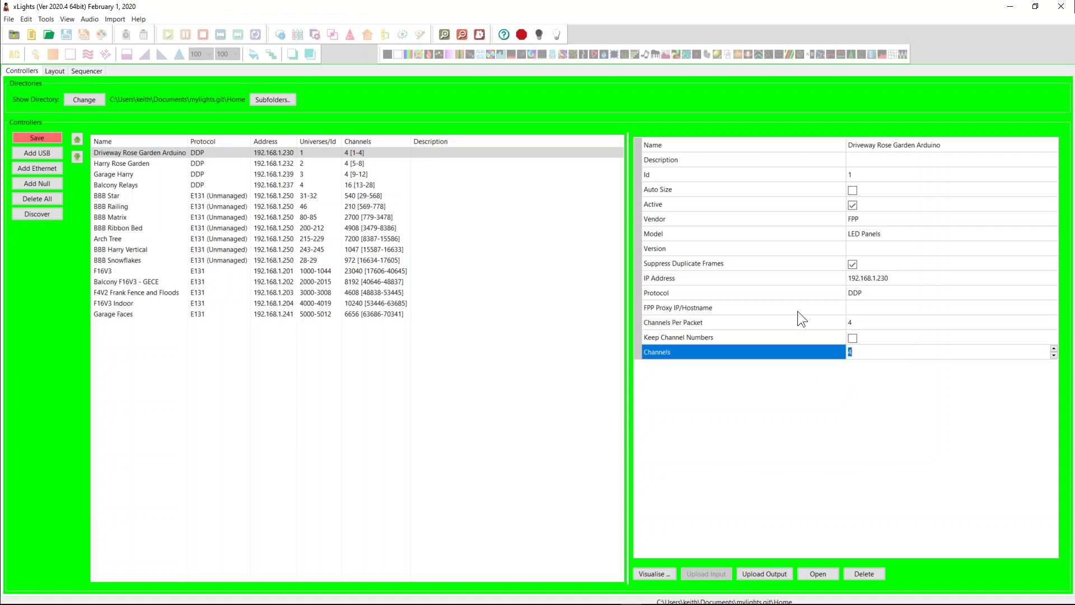
click(862, 319)
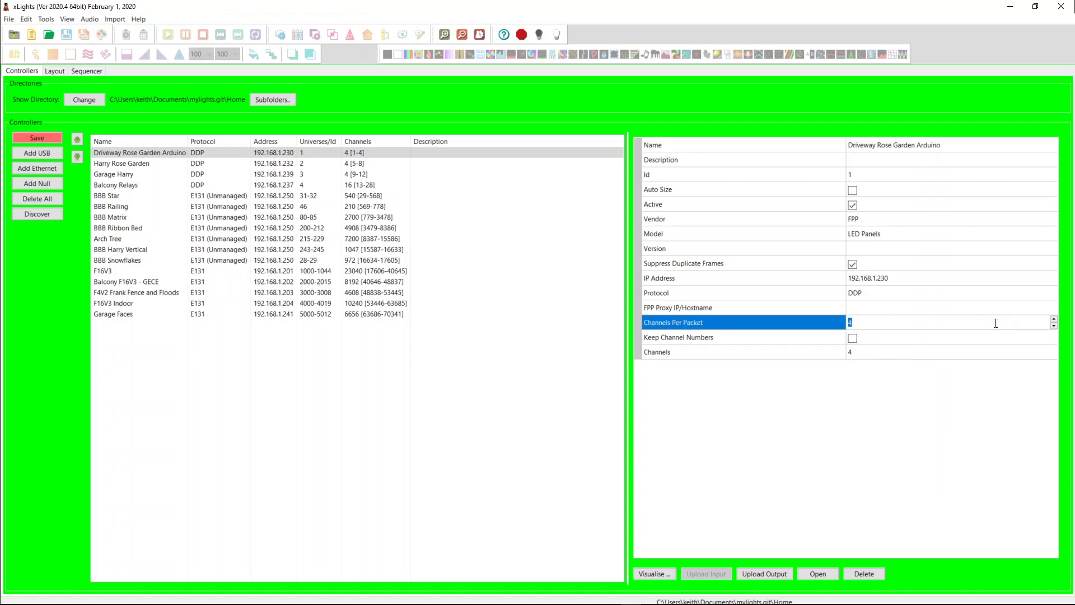
click(1054, 319)
click(204, 194)
Step: Select F16V3 and review its Start Universe 1000 and 45-universe count at 512 channels
click(202, 270)
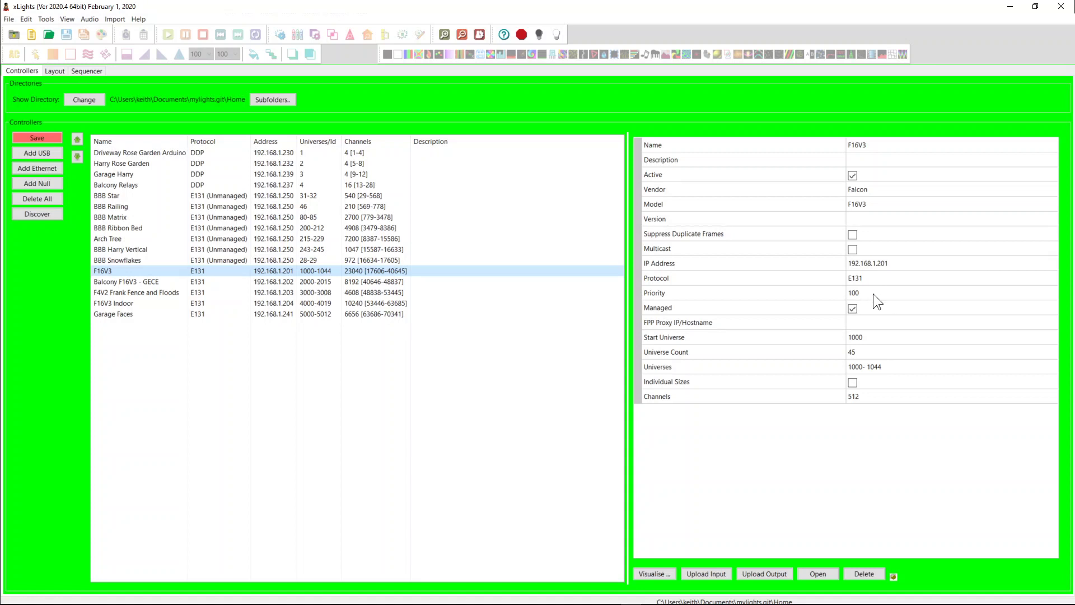
click(869, 339)
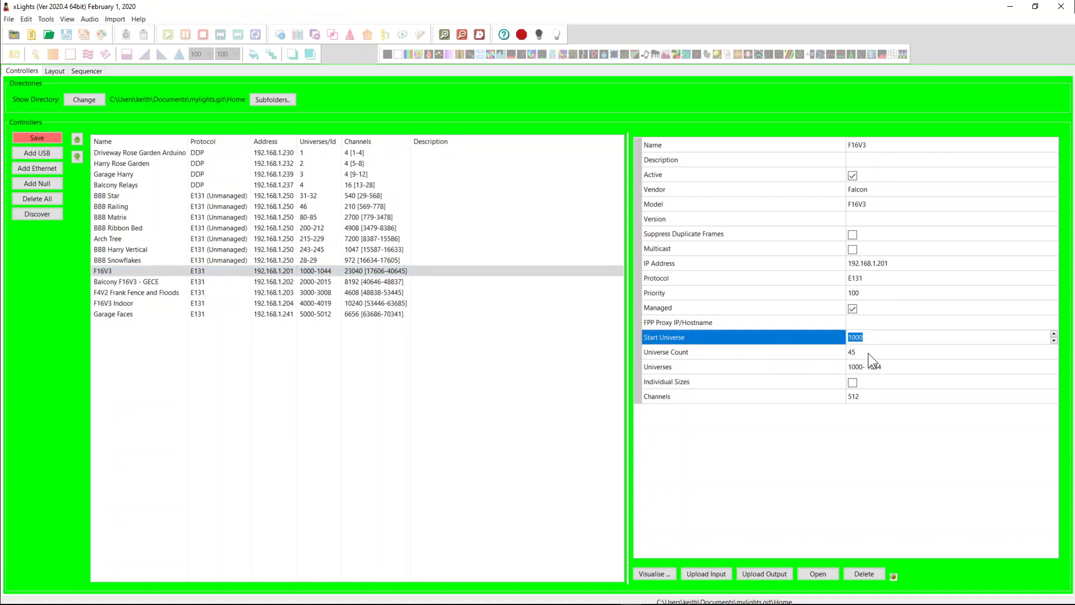
click(893, 367)
click(852, 366)
mouse_move(852, 366)
mouse_down()
mouse_move(898, 367)
mouse_move(838, 368)
mouse_up()
click(893, 367)
click(889, 368)
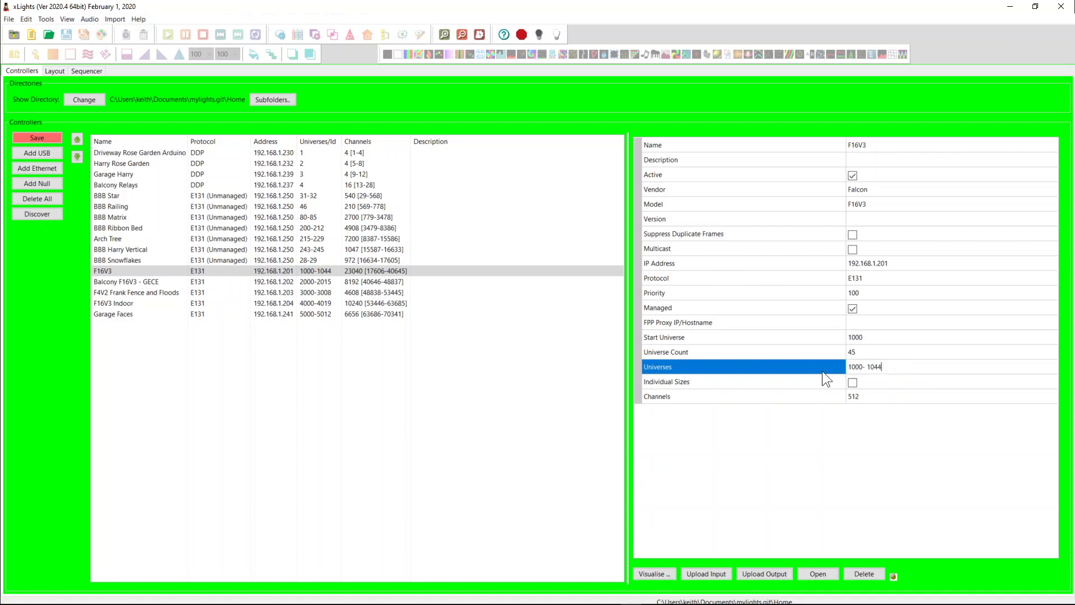
Step: Turn on Individual Sizes for F16V3 and set universe 1011 to 123 channels
click(853, 382)
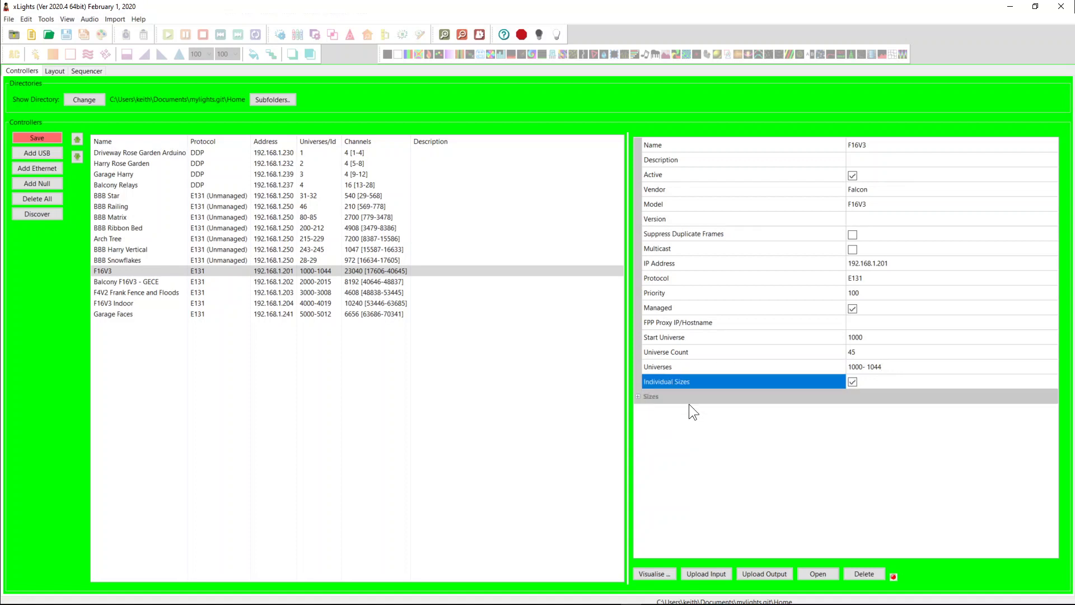
click(638, 396)
scroll(680, 425, down, 6)
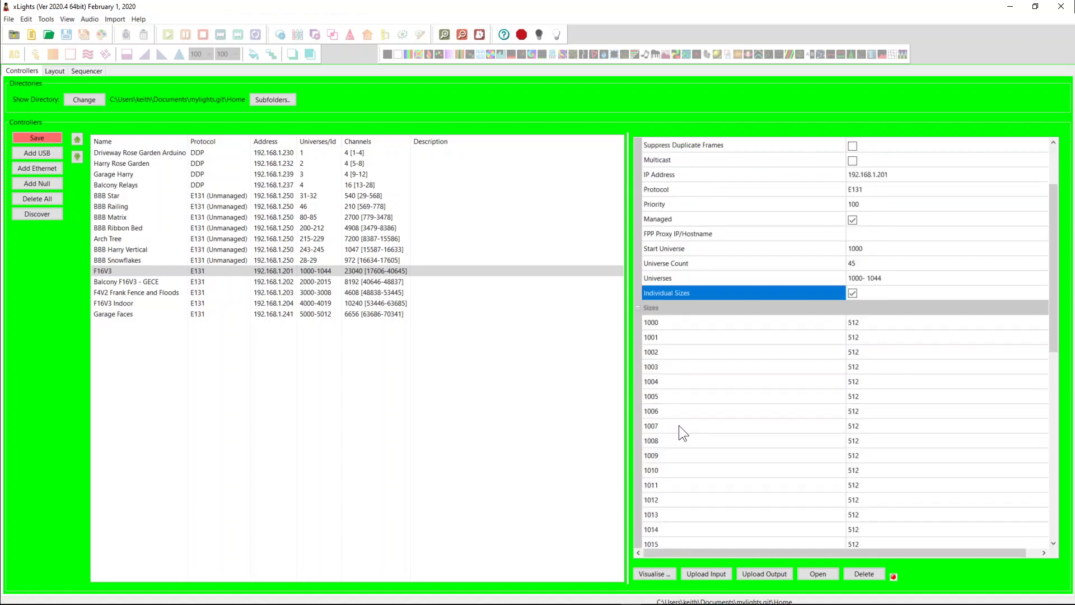
click(867, 309)
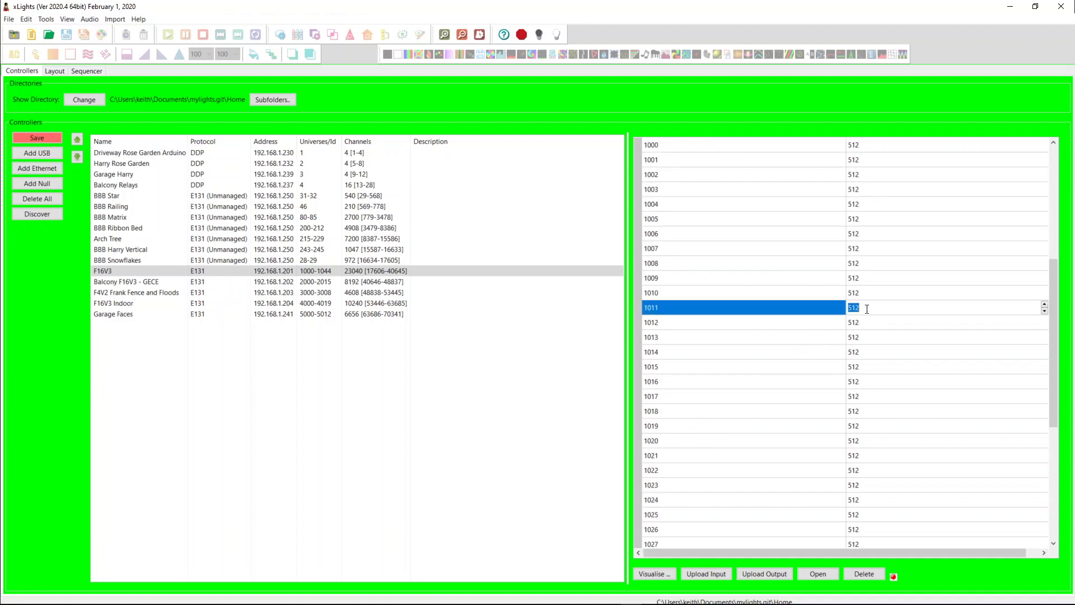
text(123)
key(Return)
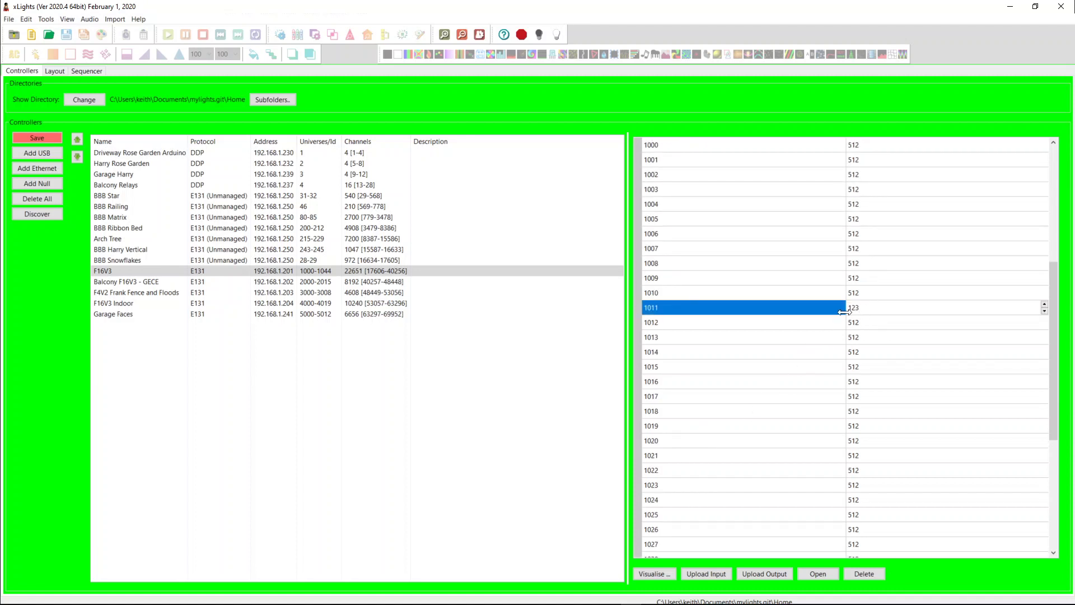
scroll(862, 349, down, 4)
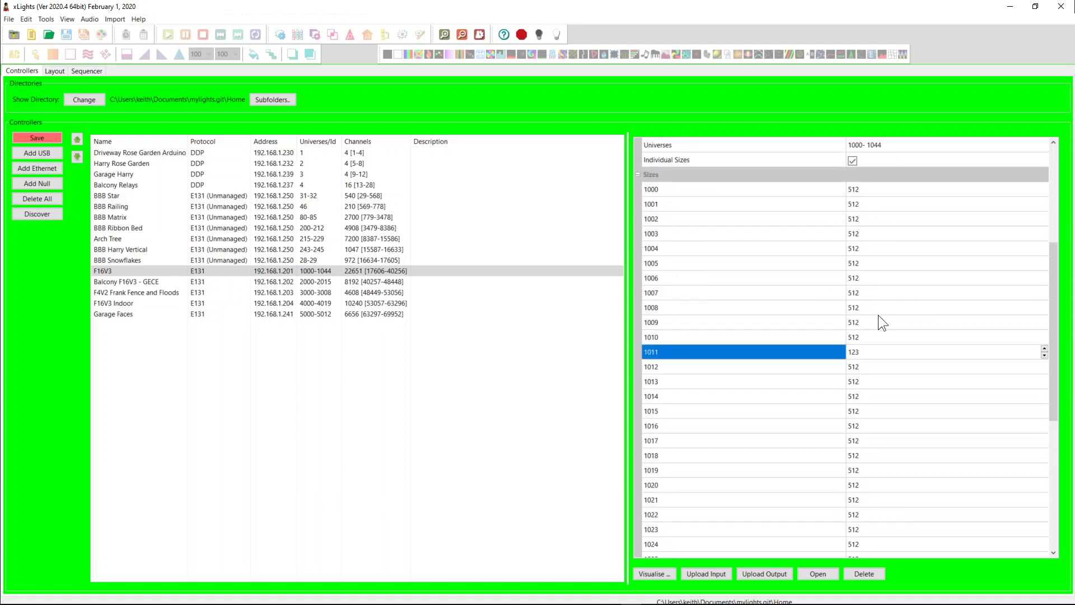
scroll(874, 363, down, 7)
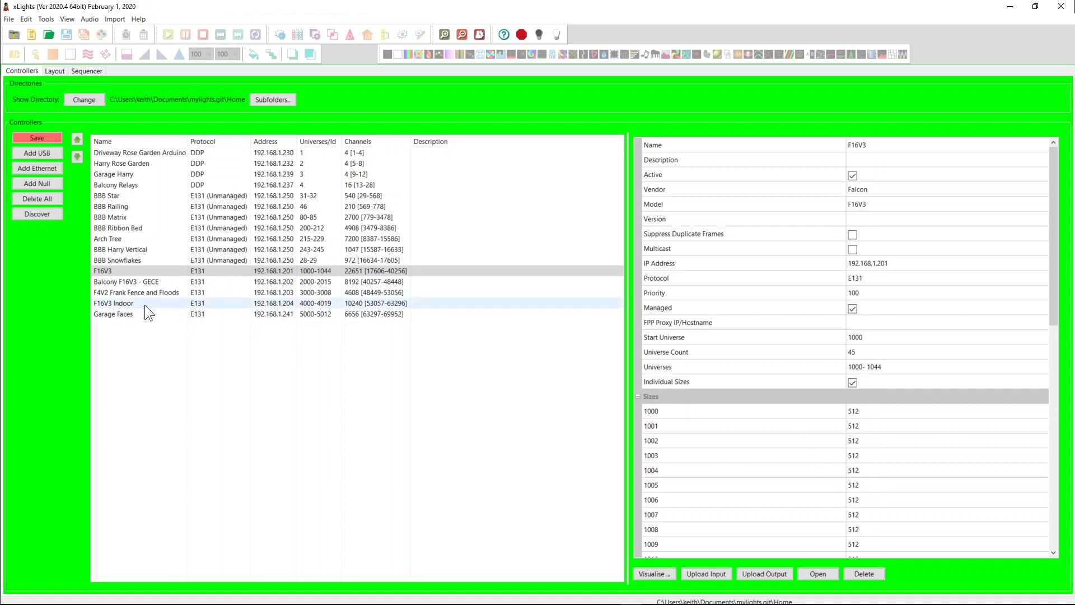
Step: Revisit universes 1011 and 1009, then expand BBB Star's individual sizes (31 at 510, 32 at 30)
scroll(851, 453, down, 4)
click(847, 394)
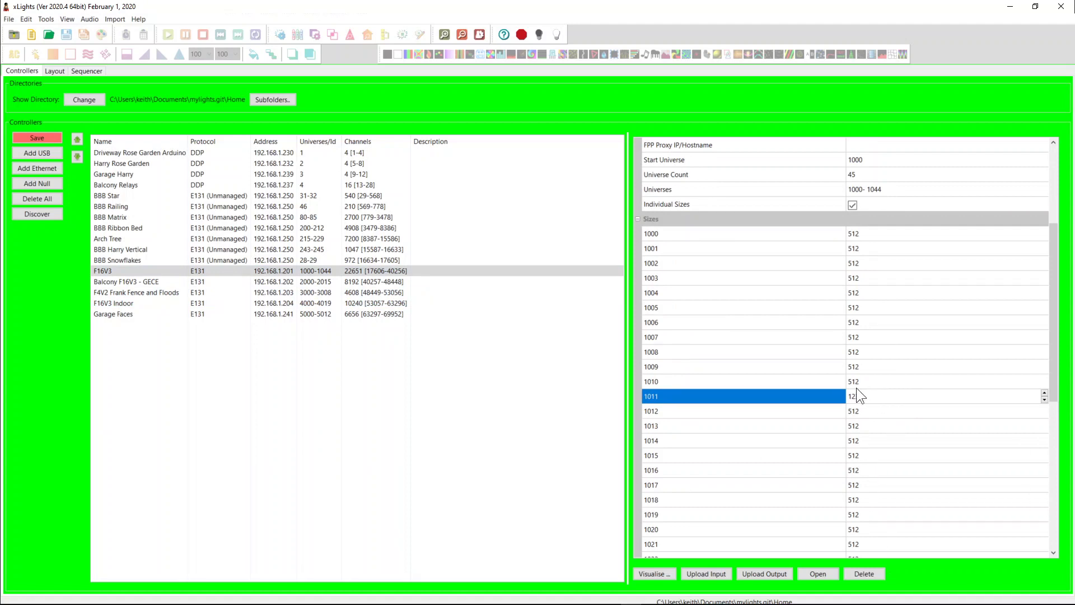
click(863, 368)
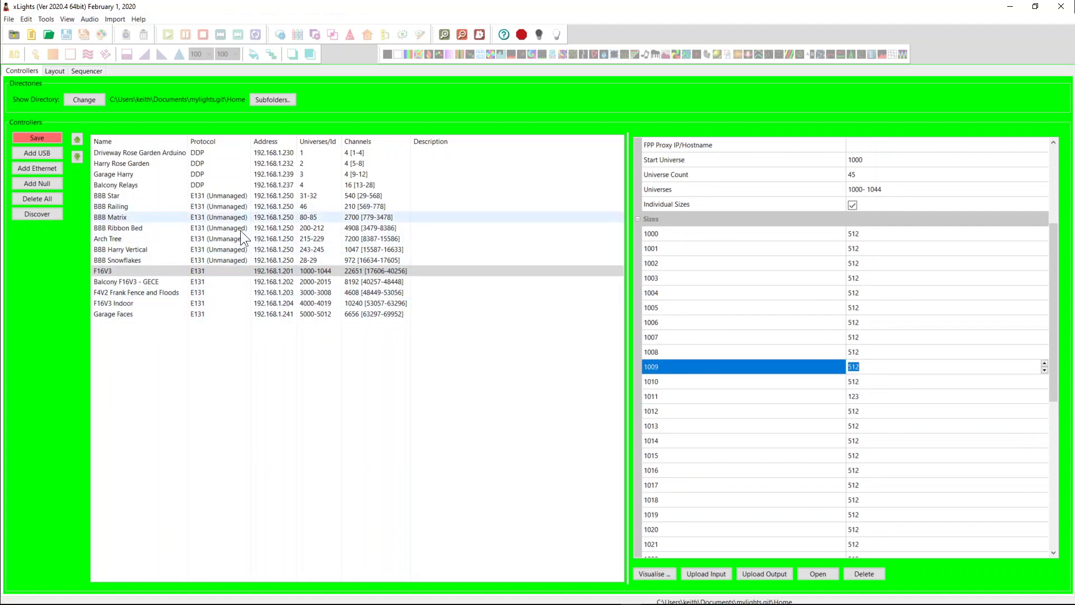
click(261, 196)
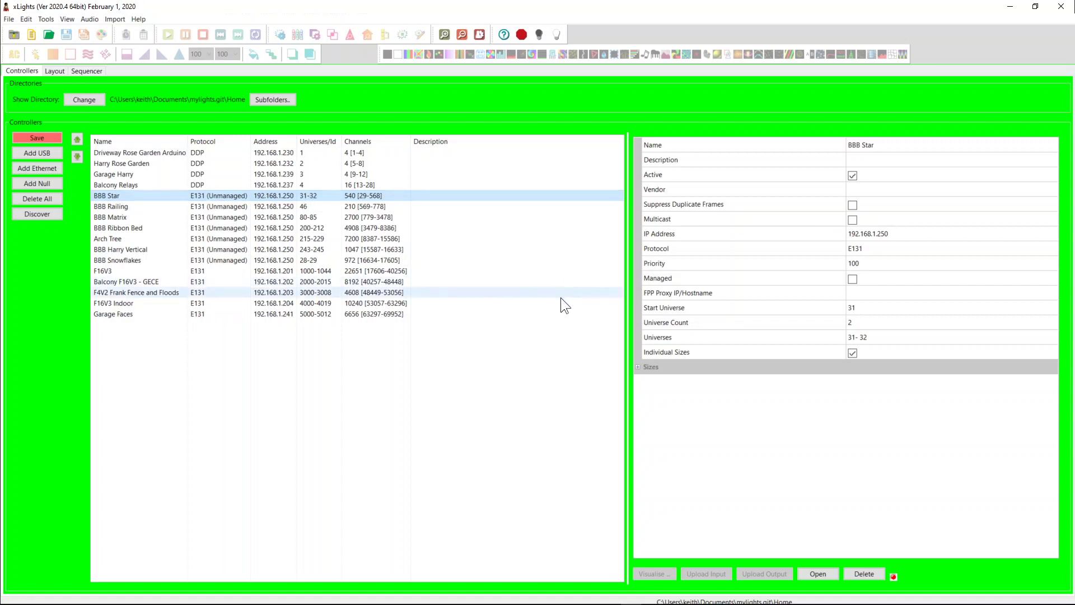
click(638, 367)
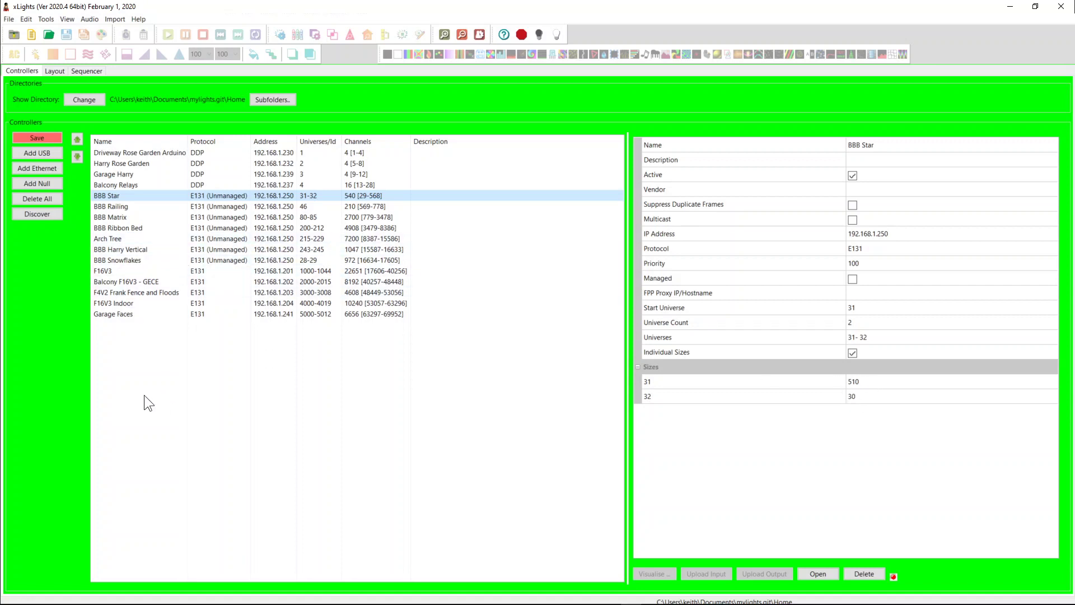
Step: Add a Serial_ controller and set its protocol to LOR Optimised after trying LOR and Renard
click(48, 153)
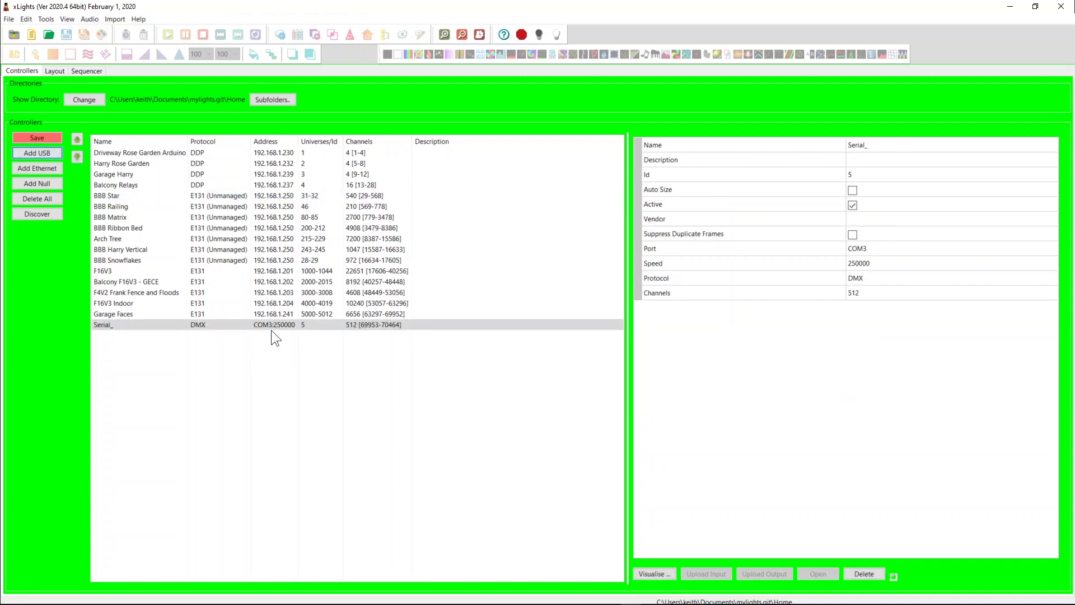
click(275, 326)
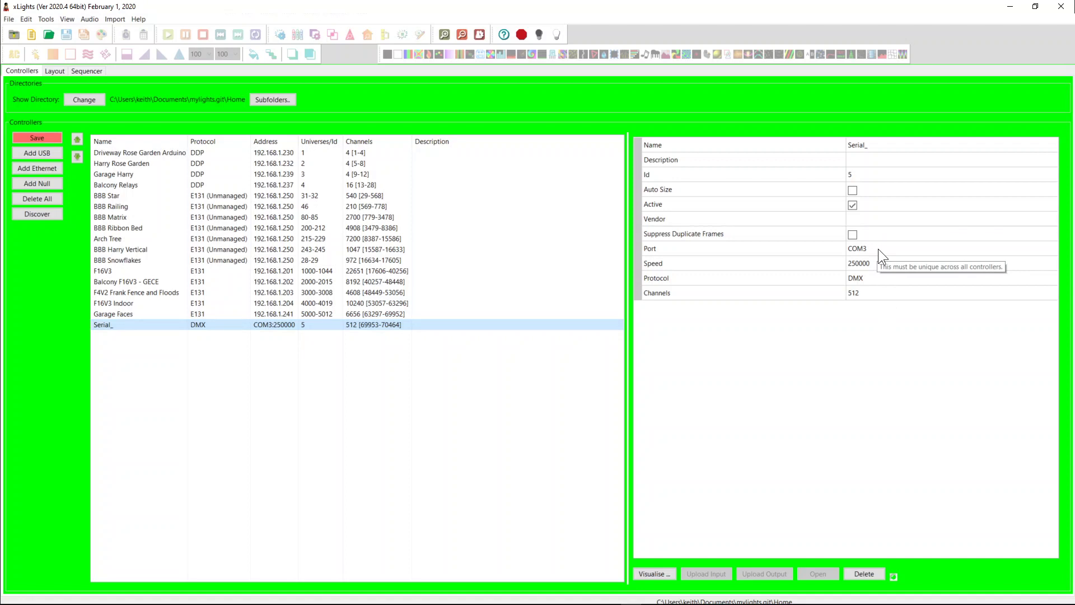
click(869, 277)
click(869, 277)
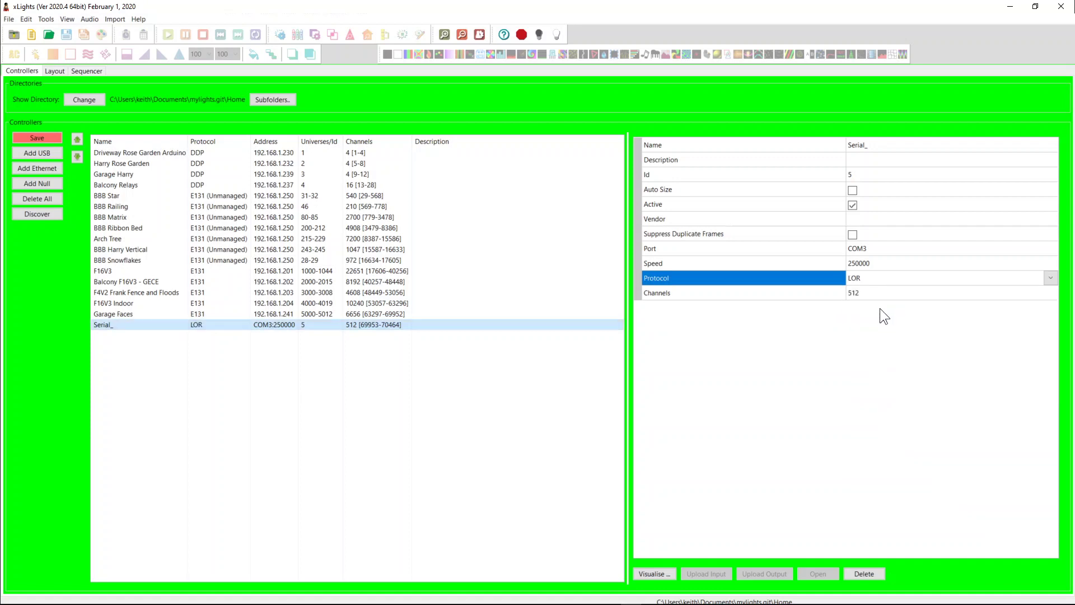
click(879, 307)
click(875, 277)
click(857, 363)
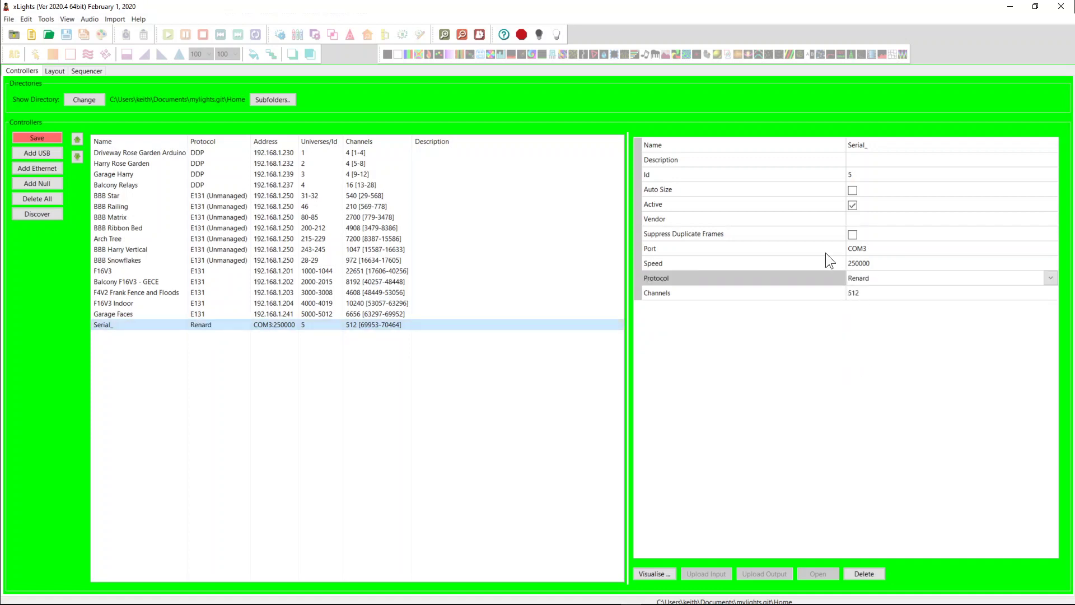
click(875, 277)
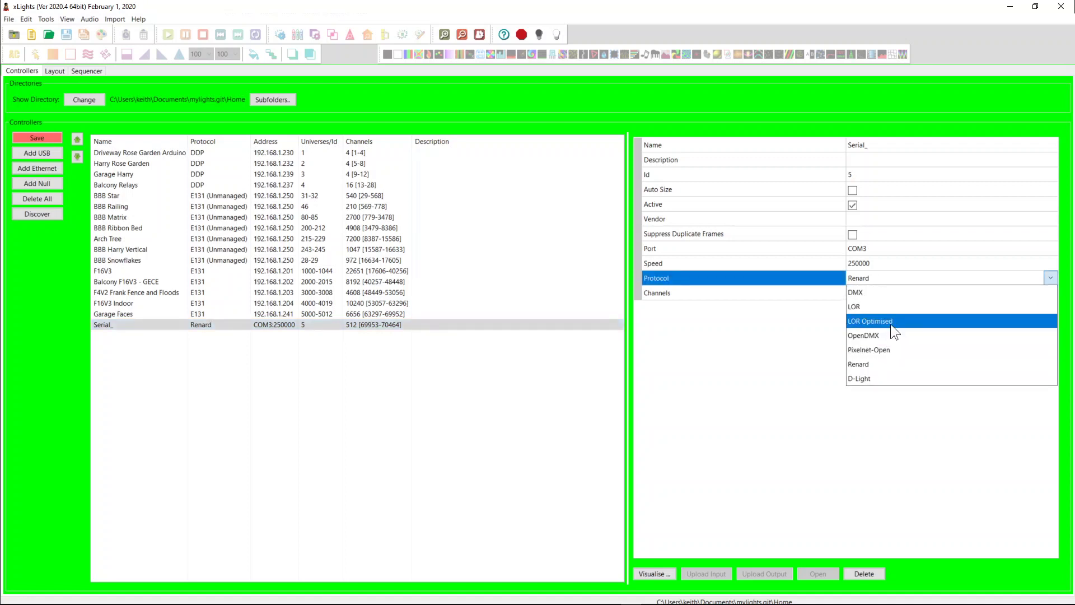
click(889, 322)
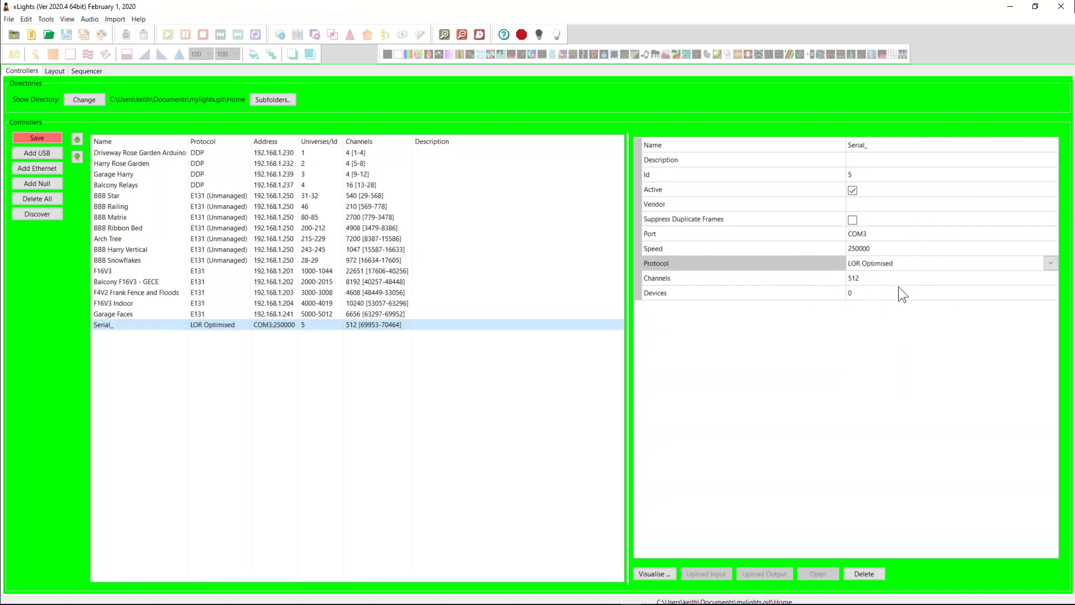
Step: Set the Serial_ controller's Devices count to 2
click(669, 293)
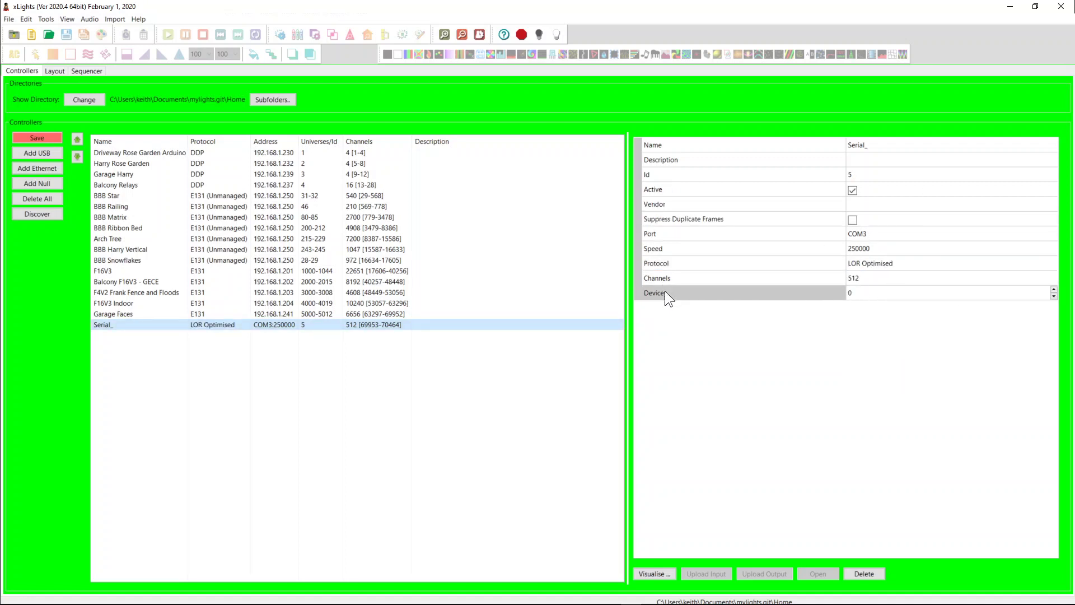
click(843, 297)
key(BackSpace)
text(2)
key(Return)
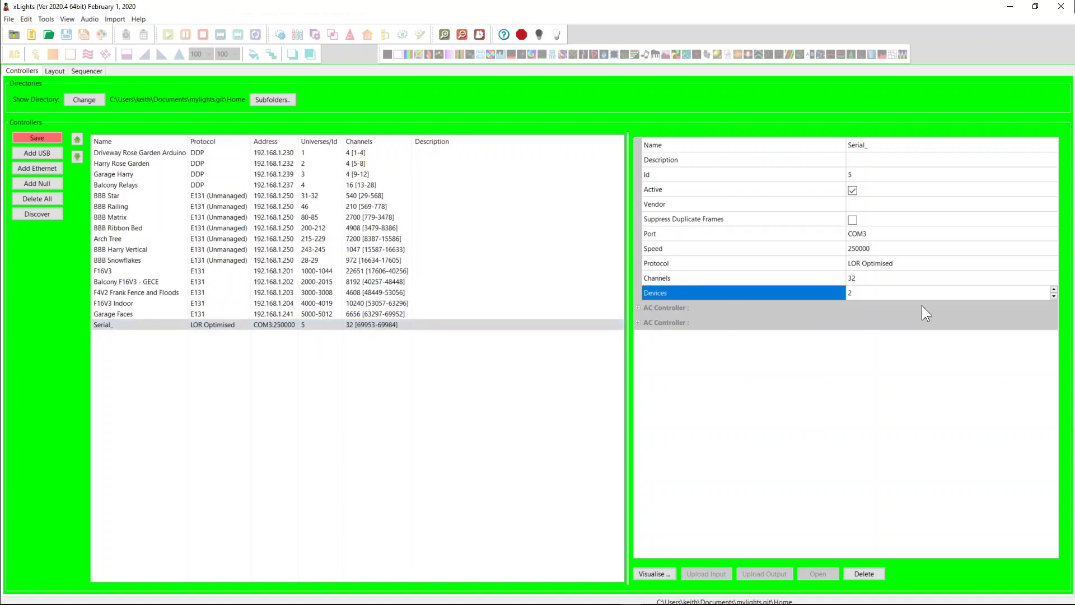
Step: Make the first device a Pixie4 and keep the second as an AC Controller
click(639, 308)
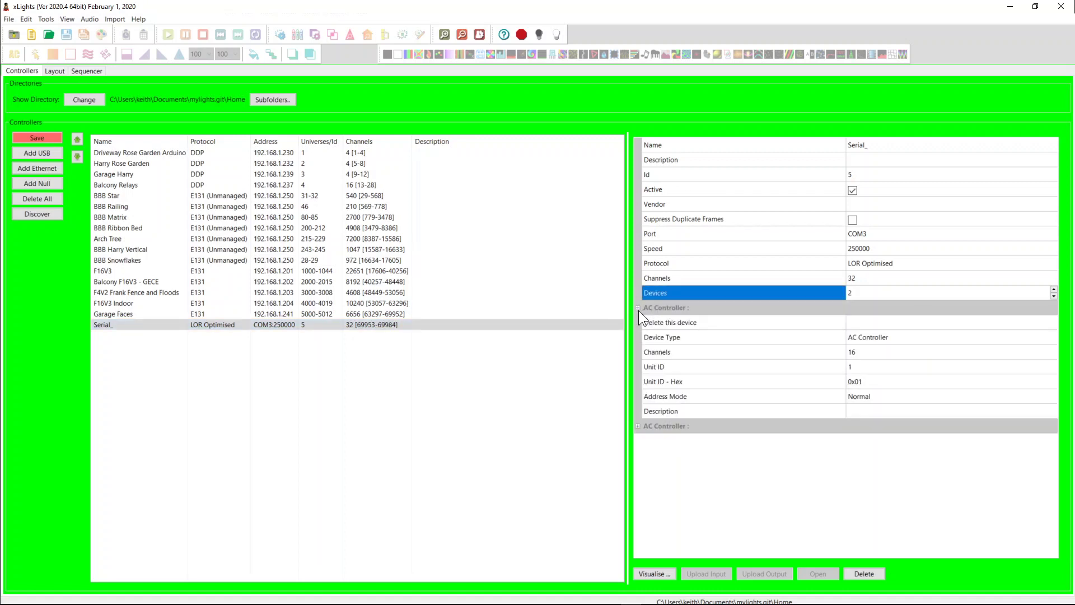
click(868, 339)
click(872, 338)
click(869, 409)
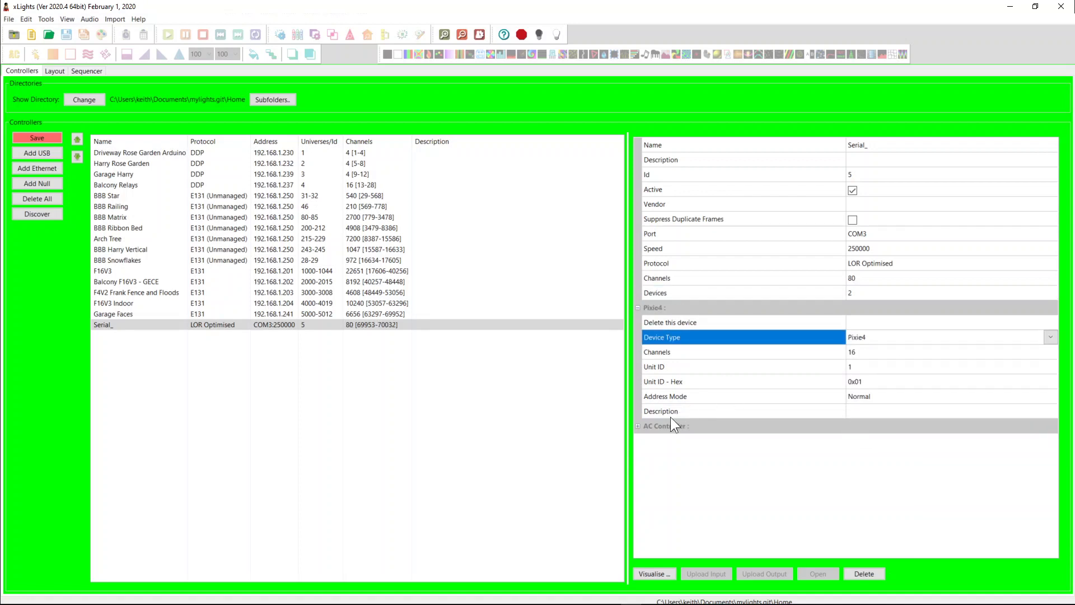
click(639, 425)
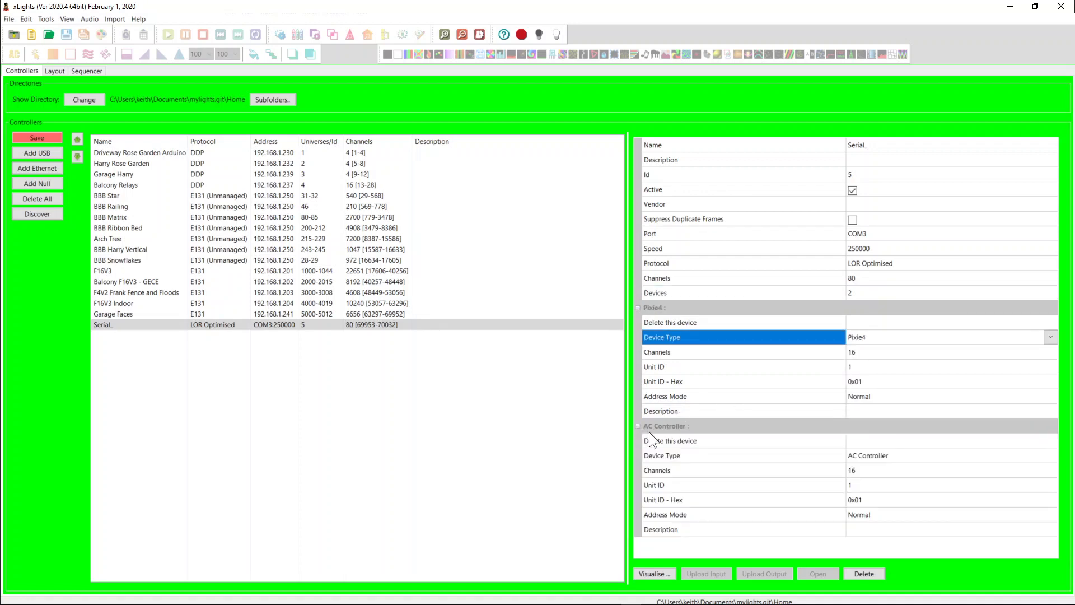
click(892, 457)
click(893, 455)
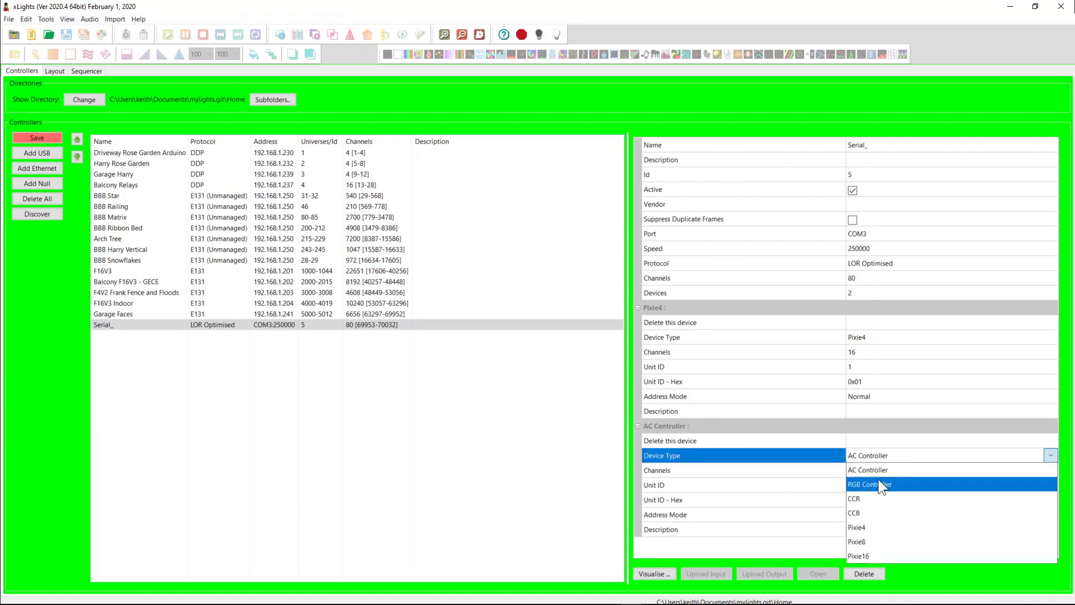
click(905, 398)
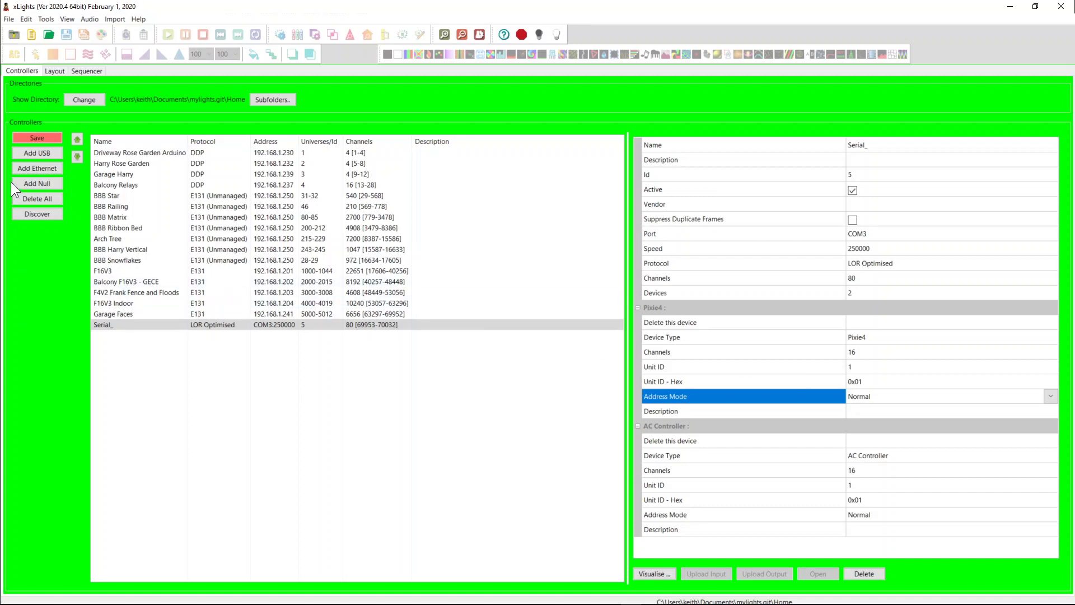
Step: View F16V3's pixel port layout in the visualiser, then browse BBB Star and BBB Harry Vertical
click(234, 274)
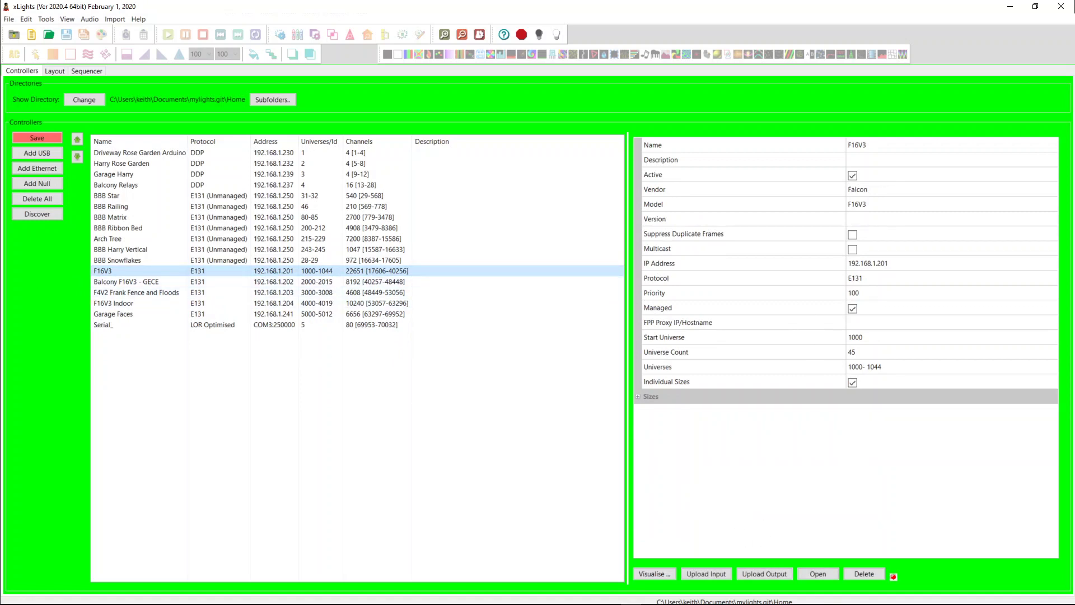
click(651, 574)
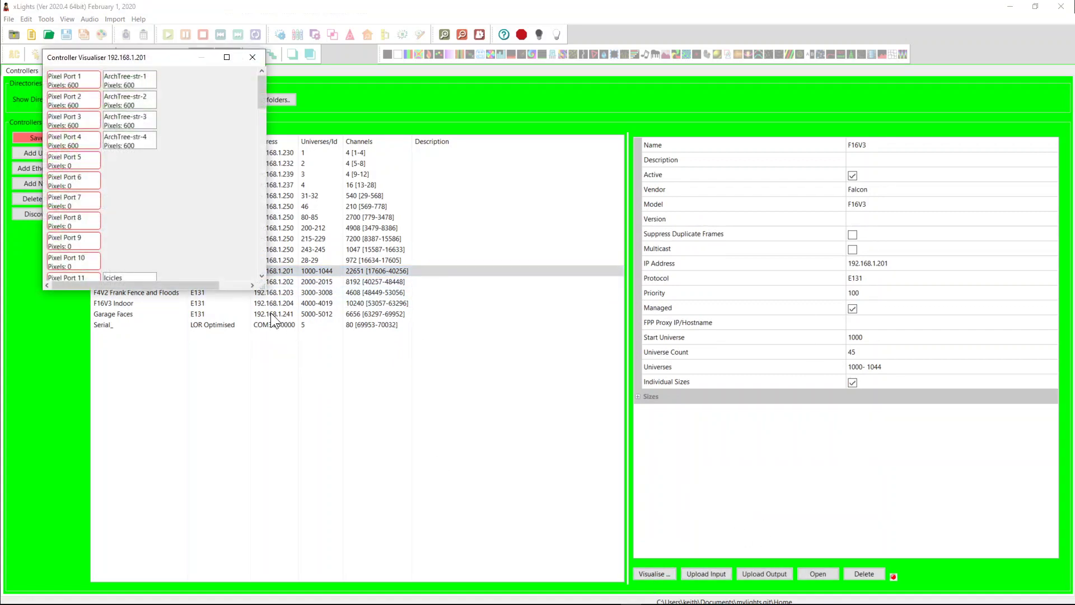
drag(264, 289, 585, 571)
click(573, 58)
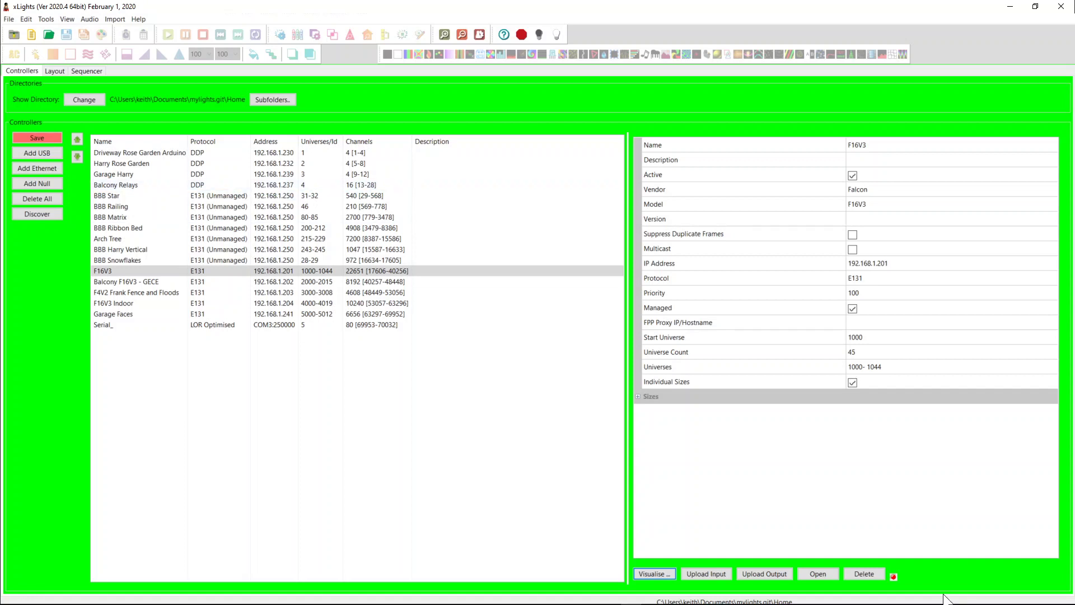
click(268, 197)
click(282, 249)
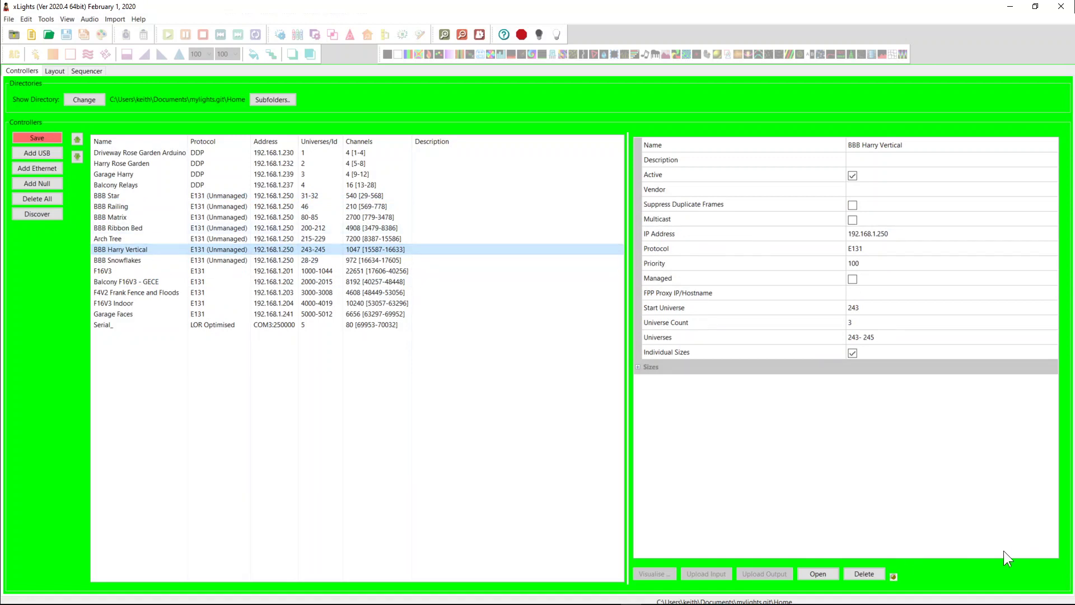
click(281, 198)
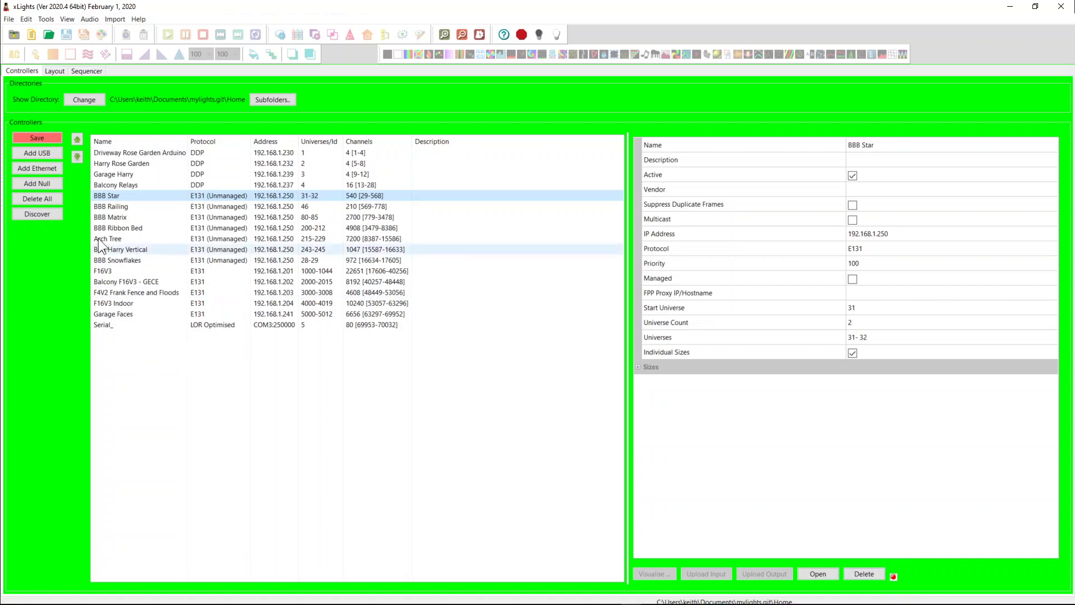
Step: Add an Ethernet_ controller with IP address 192.168.0.1
click(45, 169)
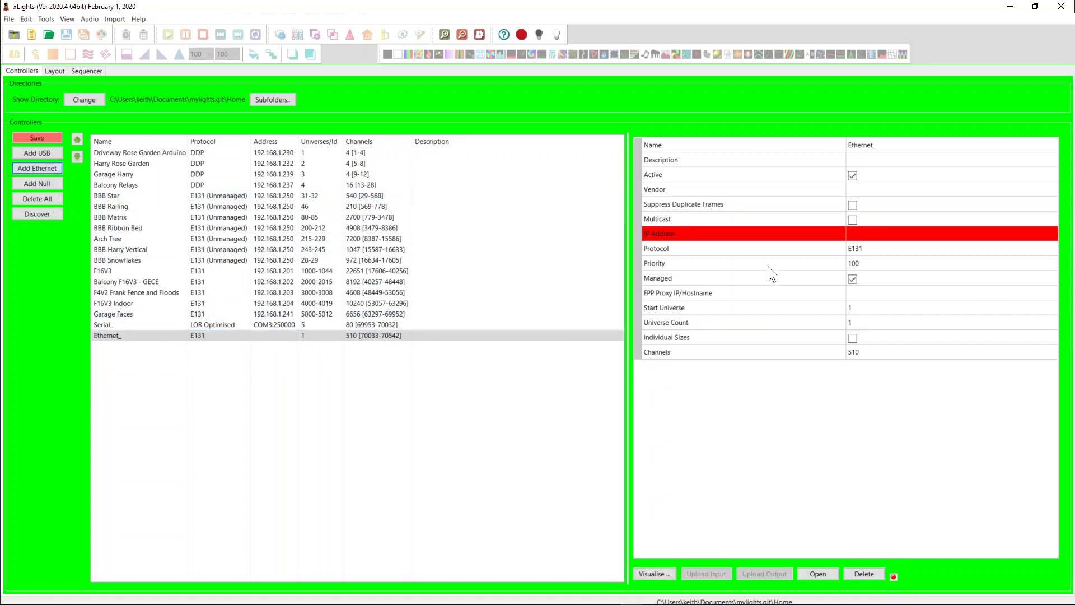
click(873, 234)
text(192.168.0.1)
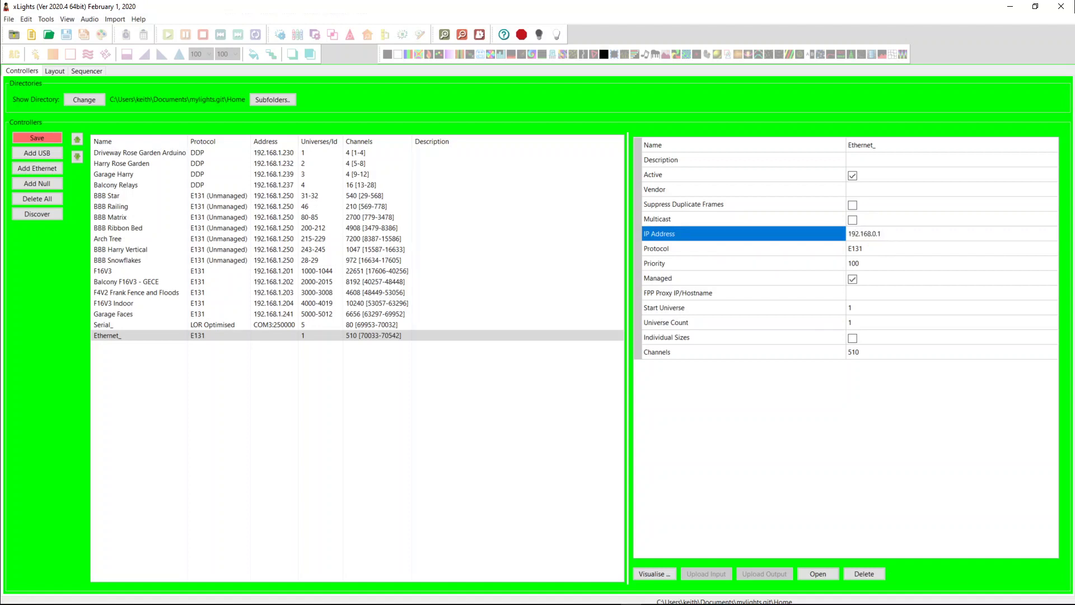
key(Return)
click(224, 325)
click(220, 335)
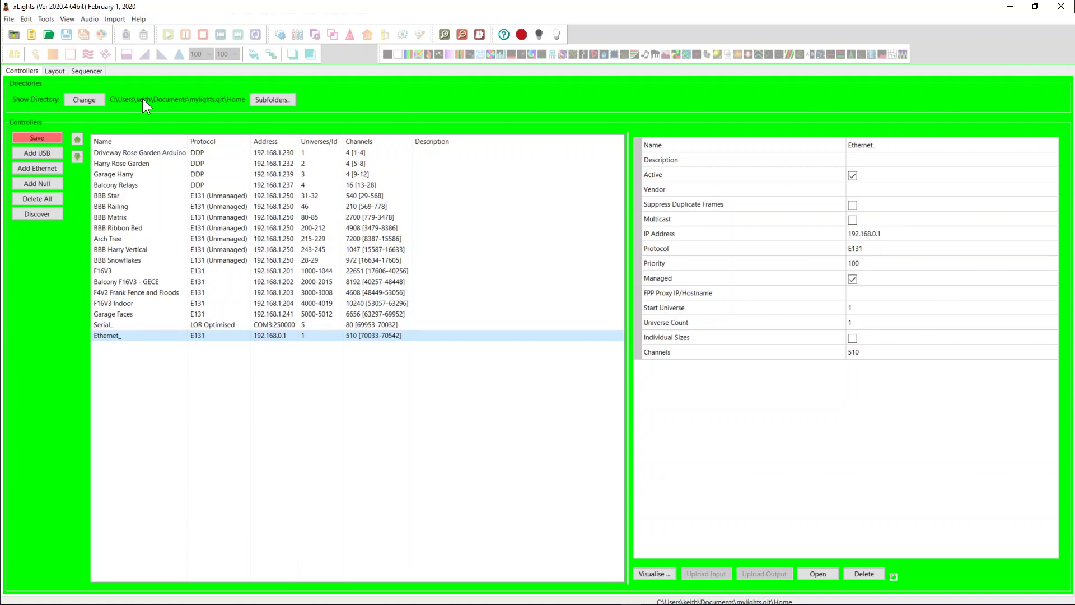
Step: Restore and re-maximise the xLights window, then open the Tools menu
double_click(271, 12)
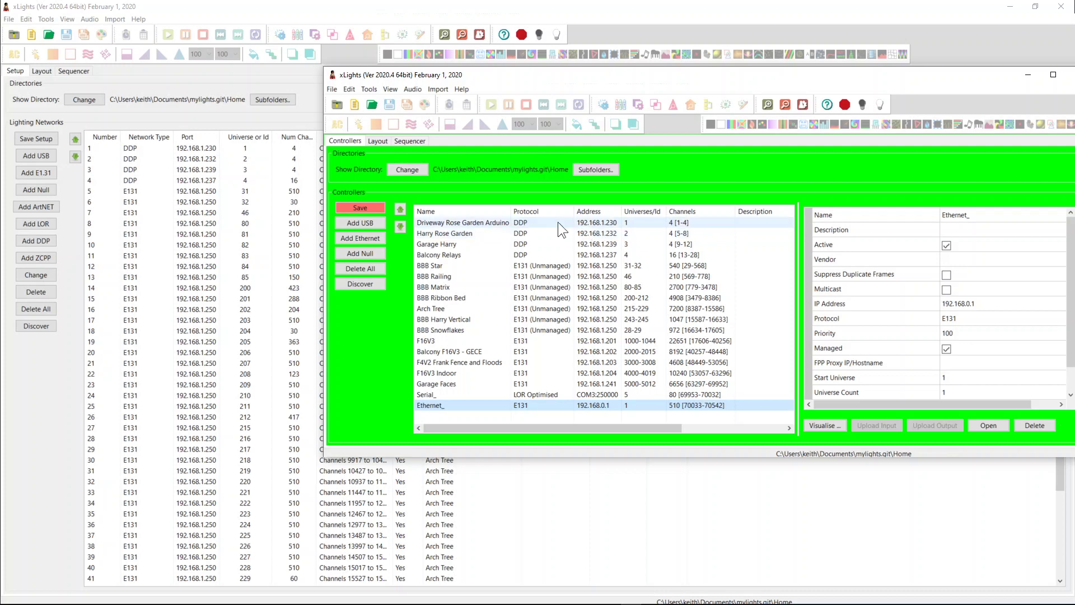
double_click(950, 76)
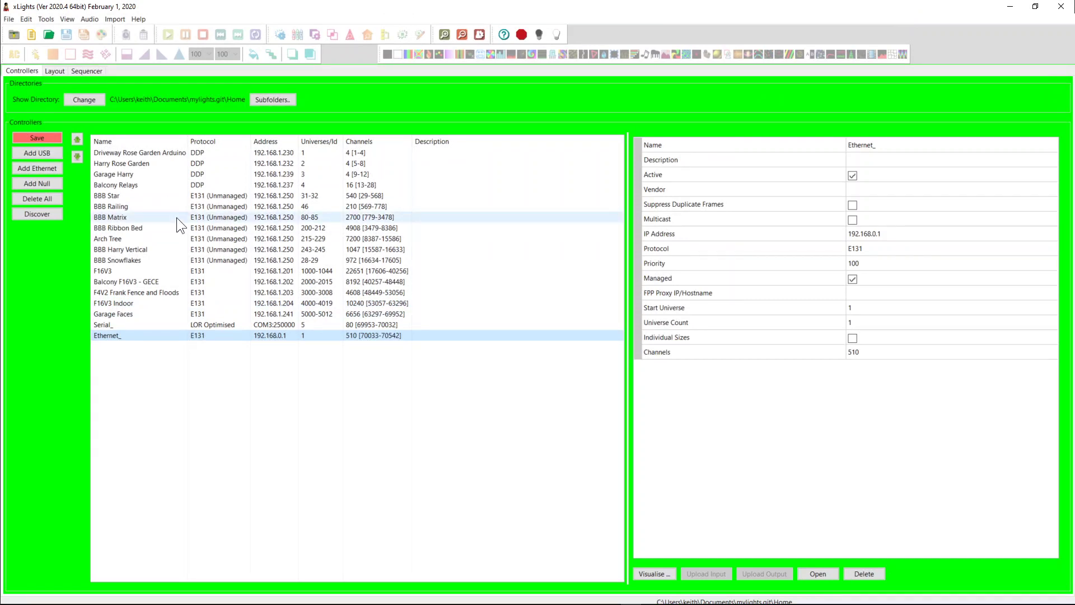
click(39, 19)
click(60, 29)
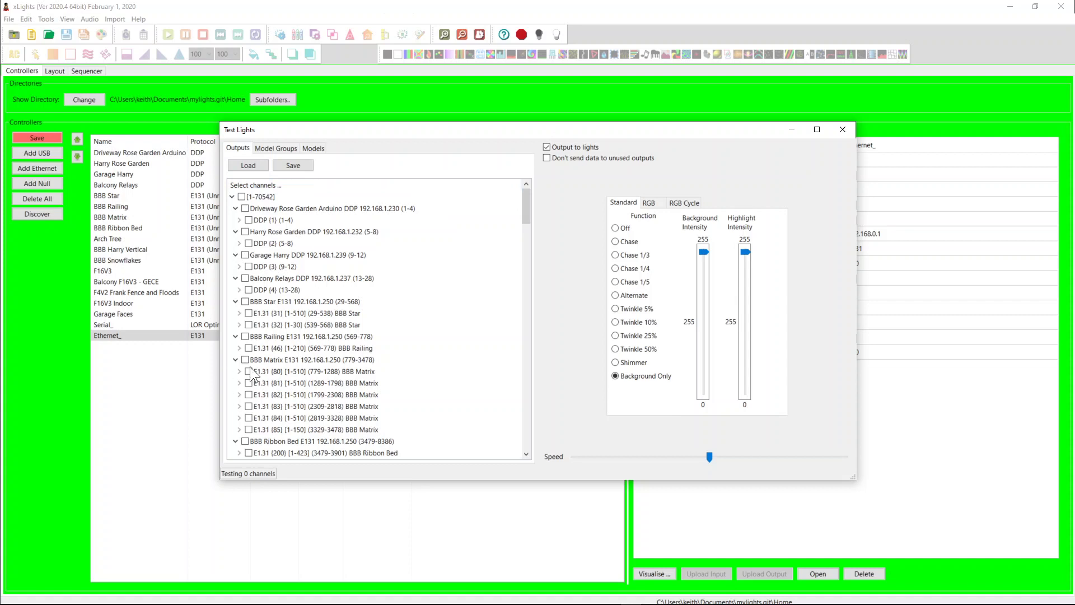
scroll(293, 380, down, 2)
scroll(294, 380, down, 1)
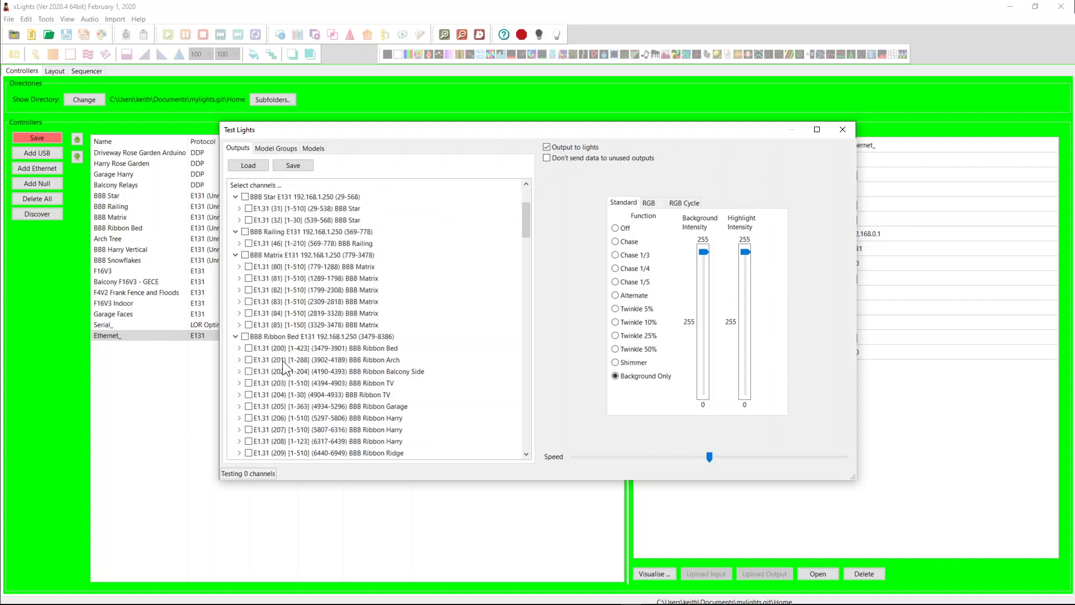
click(245, 255)
scroll(255, 280, down, 3)
scroll(258, 308, down, 5)
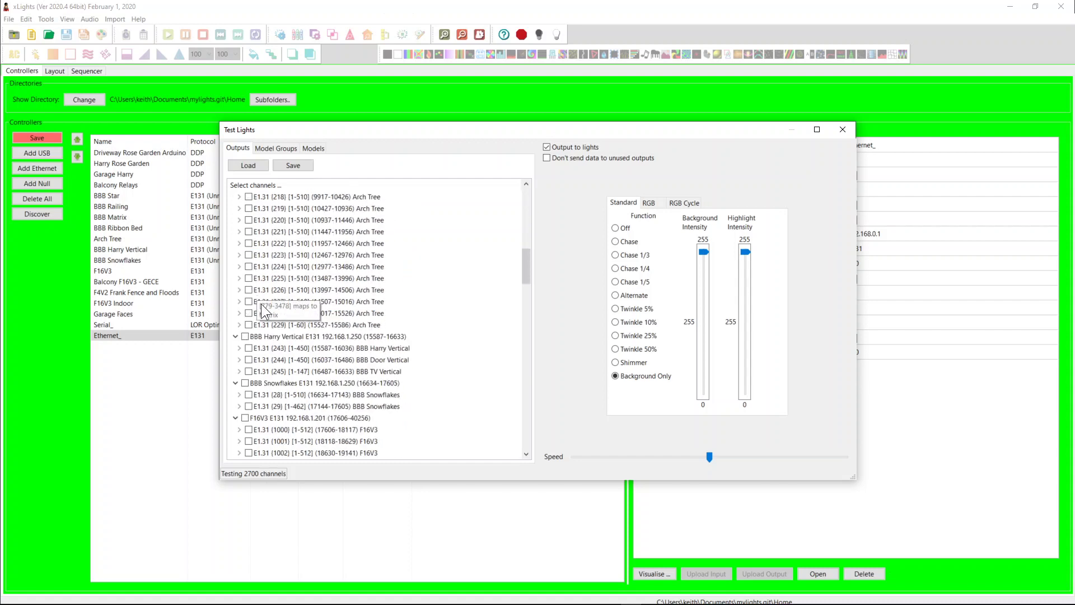
scroll(249, 348, down, 6)
mouse_move(247, 285)
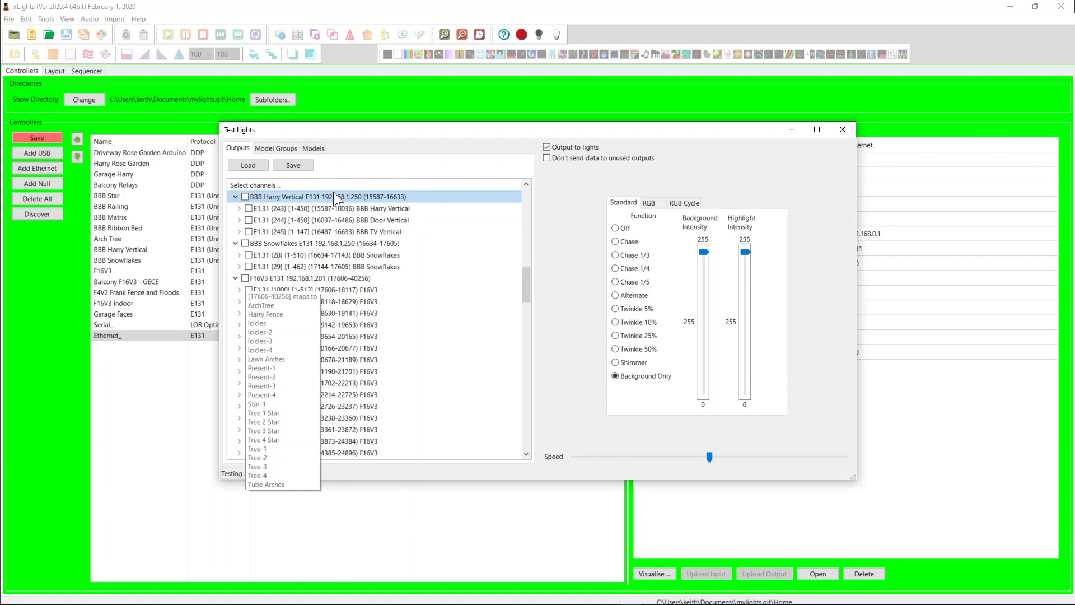
click(842, 129)
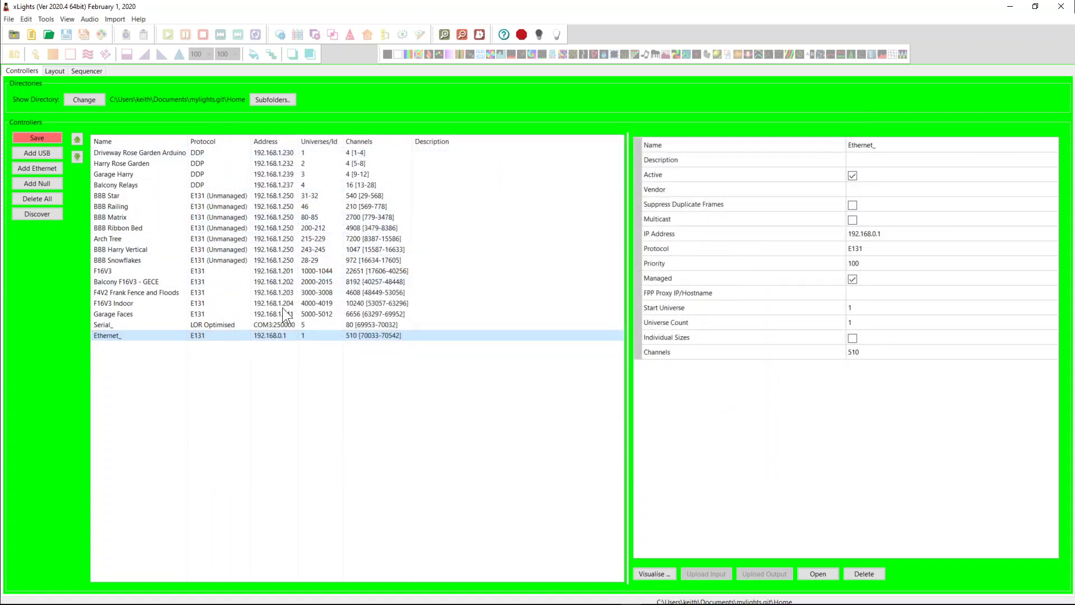
Step: On the house layout, select CE Lounge Harry and edit its Start Channel #2002:1
click(56, 71)
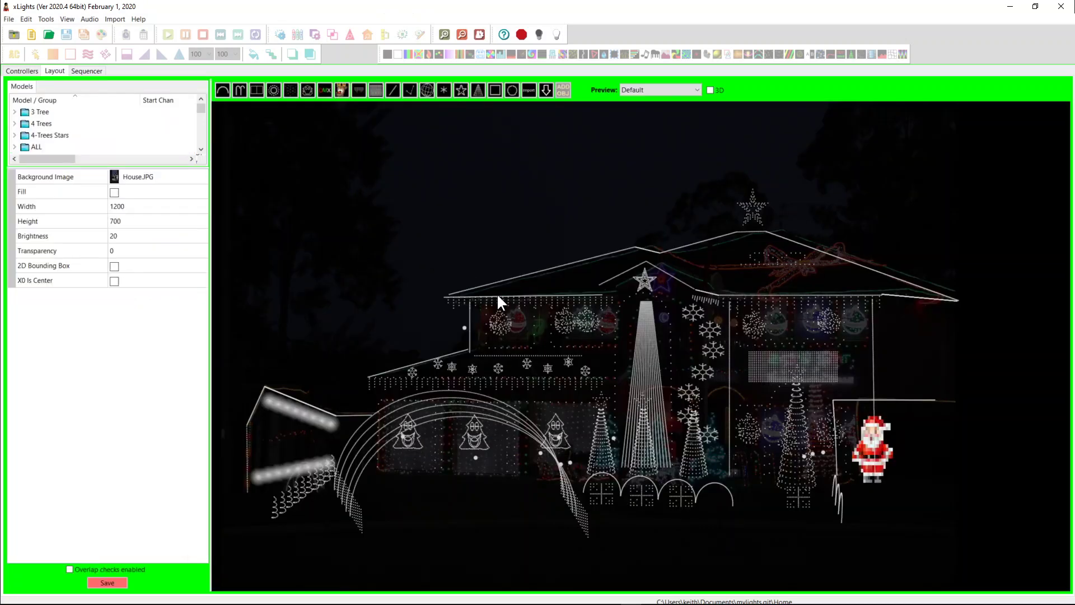
click(569, 322)
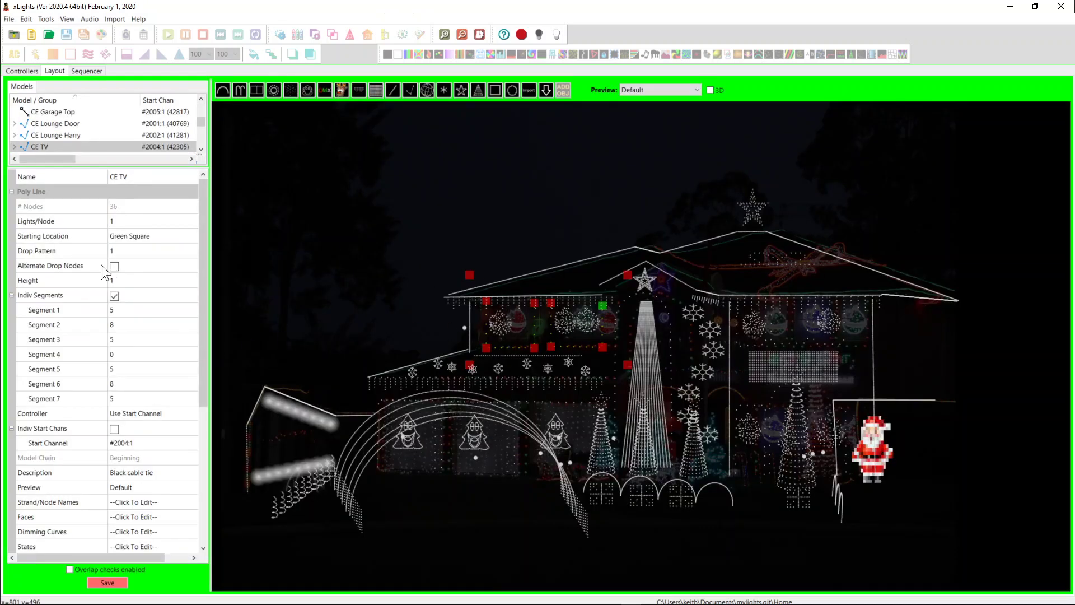
click(87, 146)
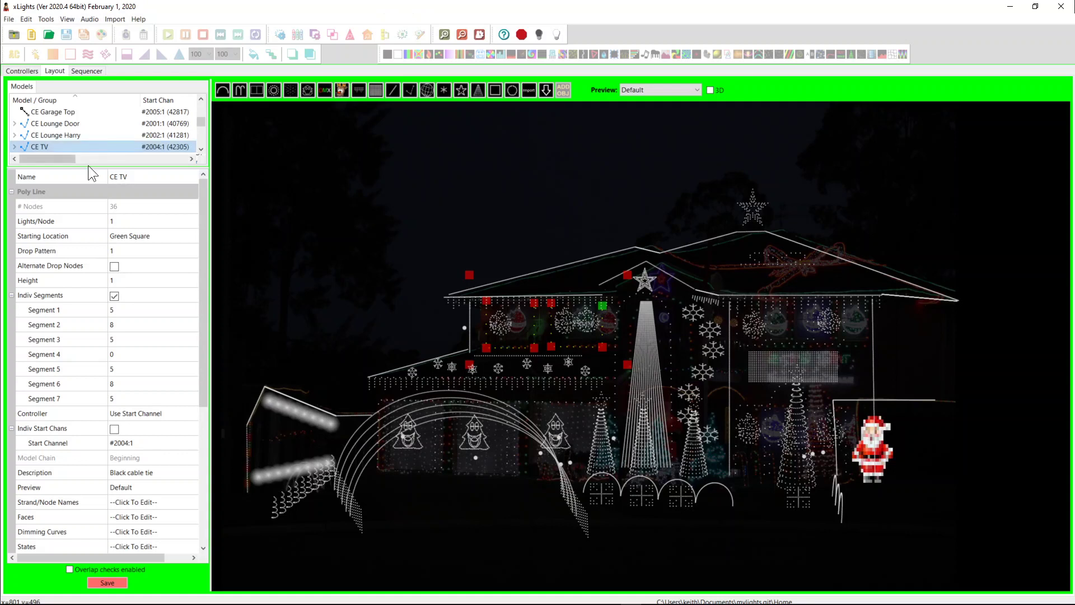
click(91, 135)
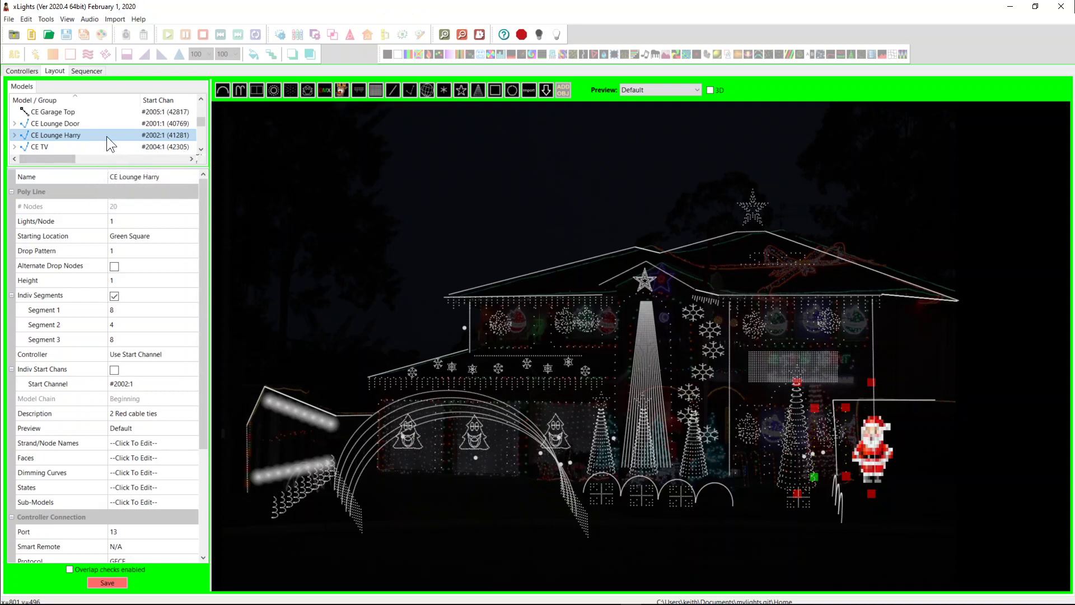
mouse_move(104, 136)
click(141, 383)
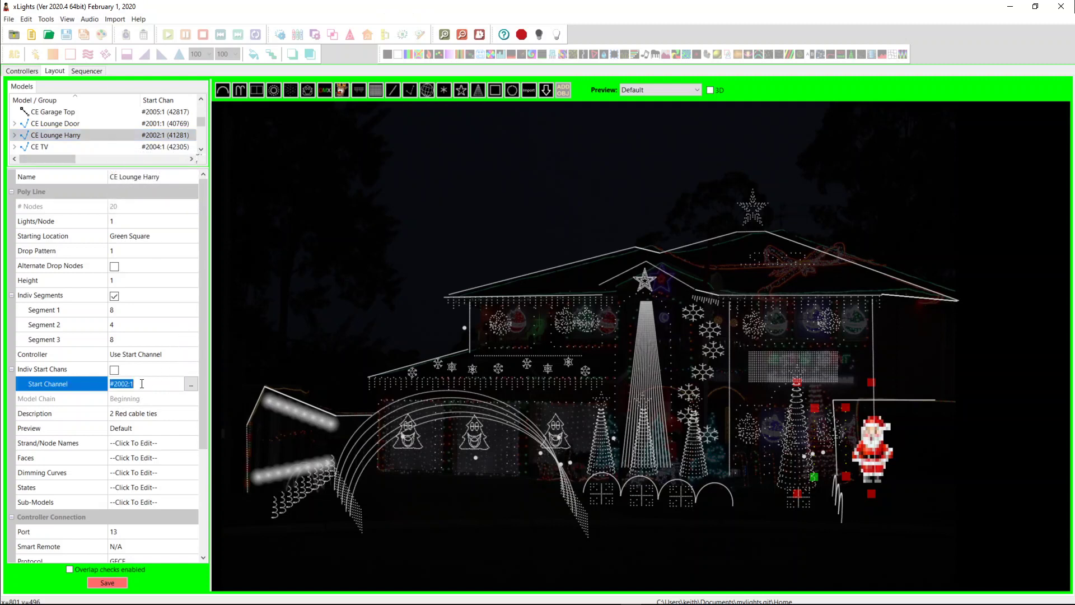
Step: Open the CE Lounge Harry start channel dialog and close it without changes
click(190, 385)
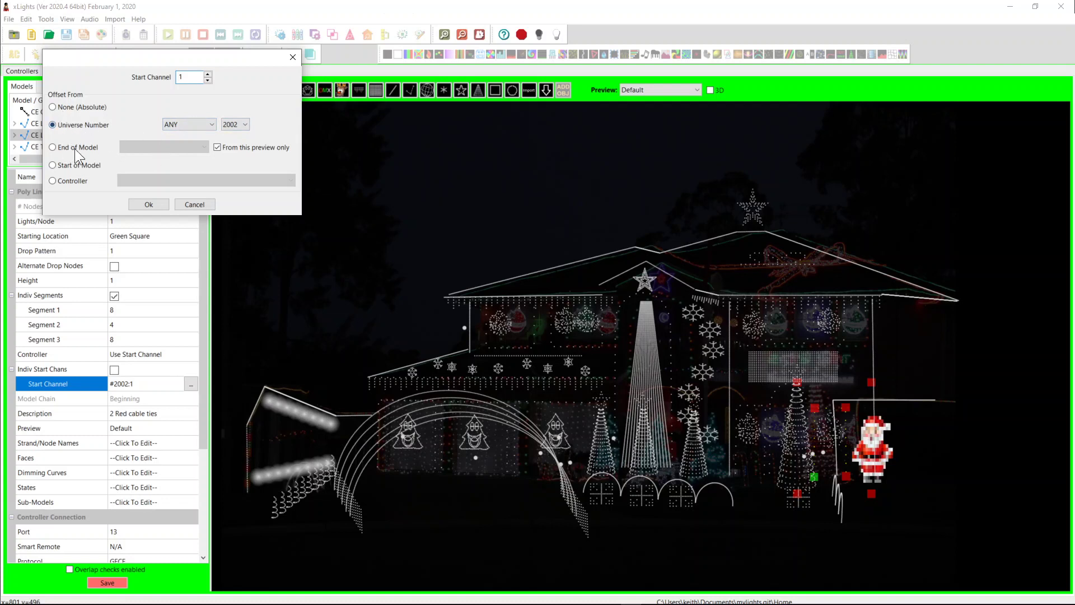
click(192, 204)
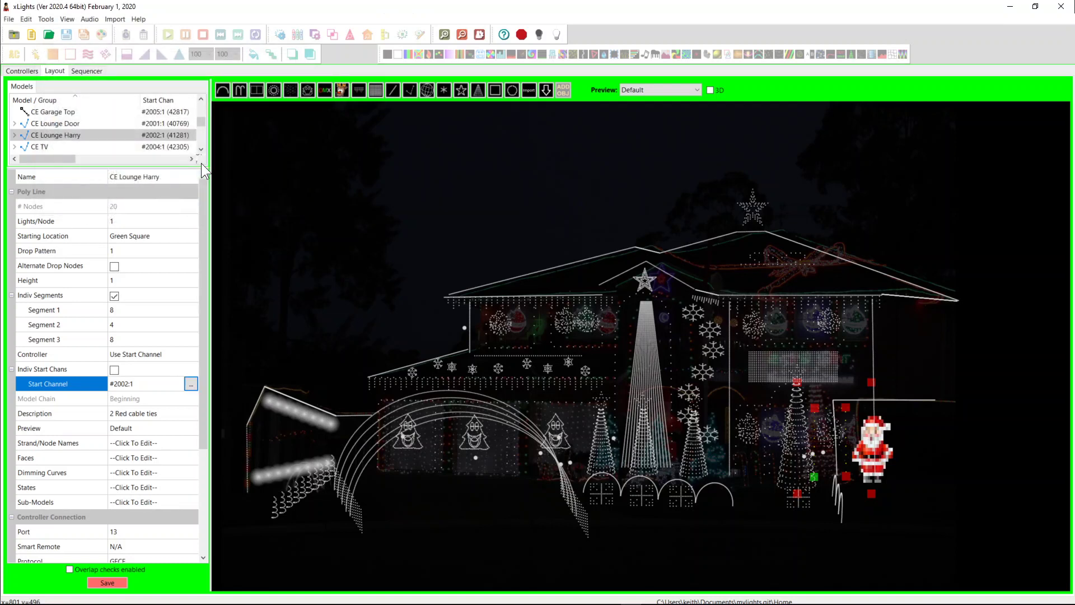
mouse_move(200, 122)
mouse_down()
mouse_move(200, 105)
mouse_move(201, 139)
mouse_up()
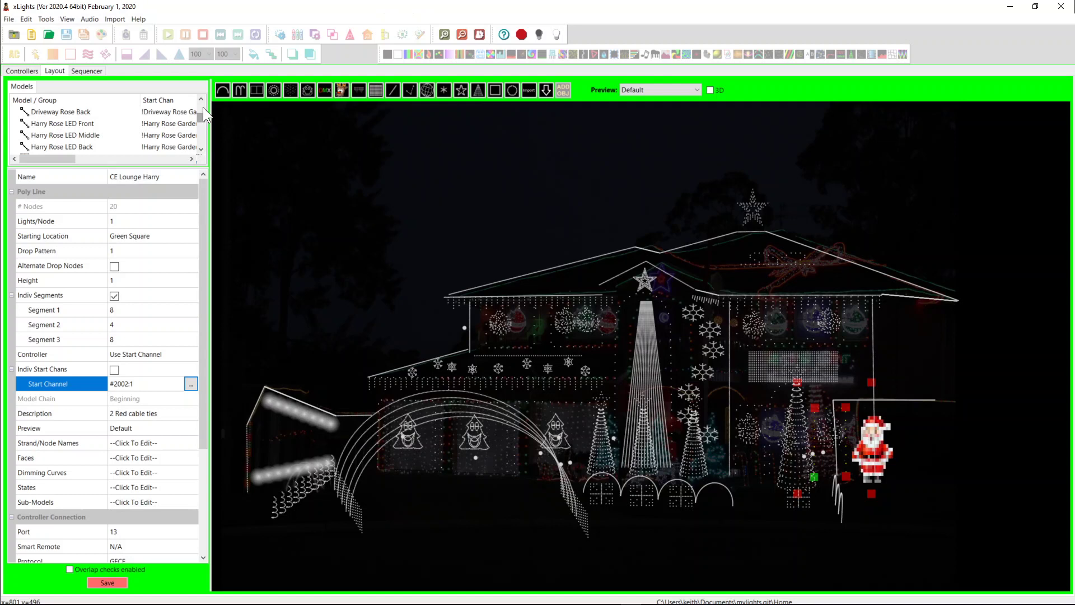
Step: Review the Driveway Rose Front and Middle start channels, then return to the Controllers list
scroll(203, 106, up, 1)
click(170, 136)
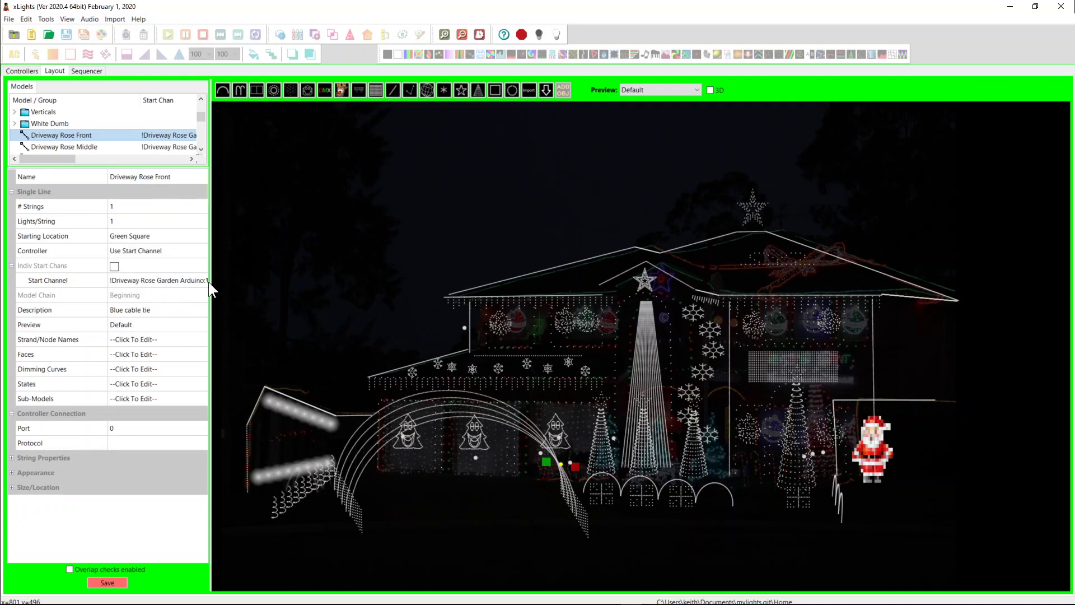
drag(215, 289, 279, 288)
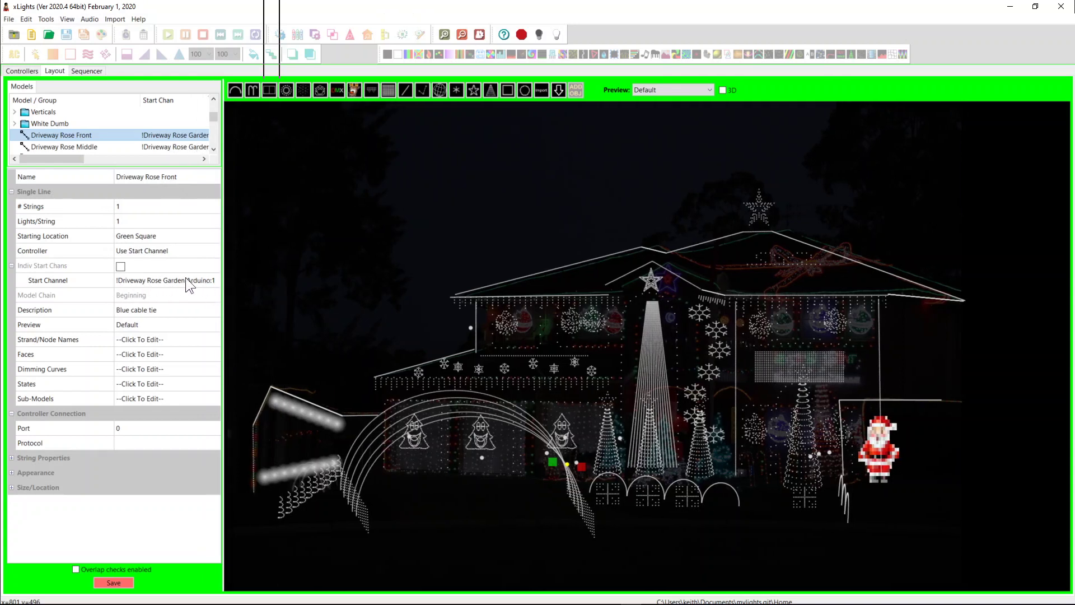
click(156, 280)
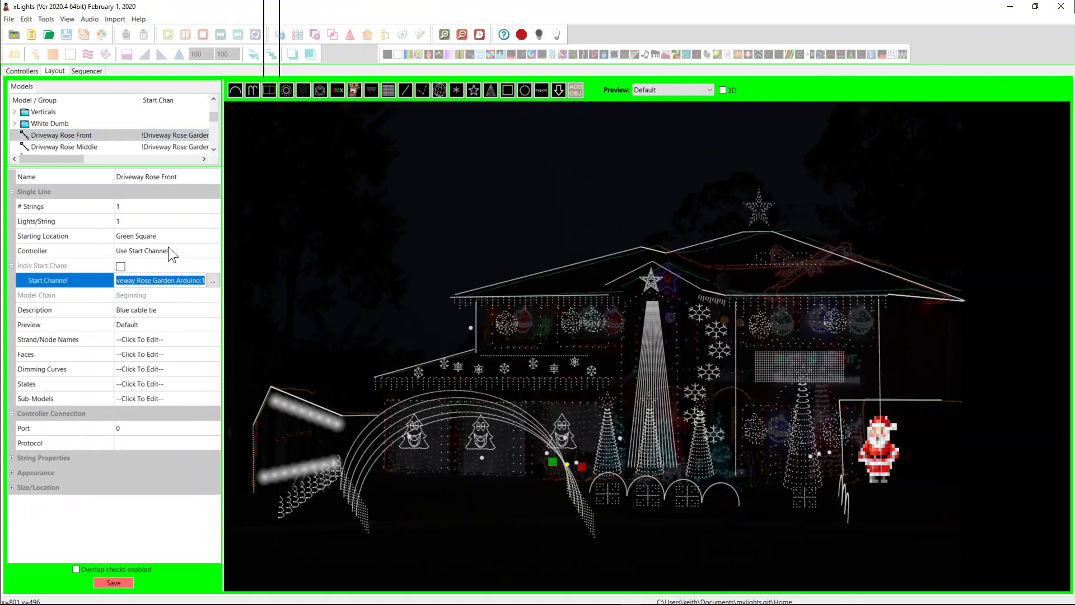
click(187, 147)
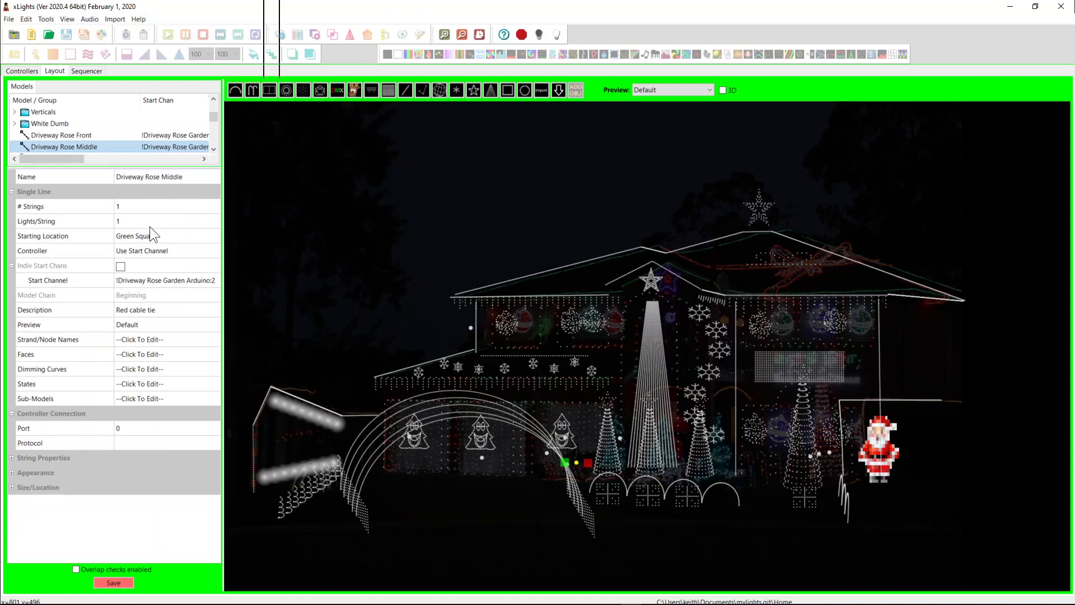
click(20, 71)
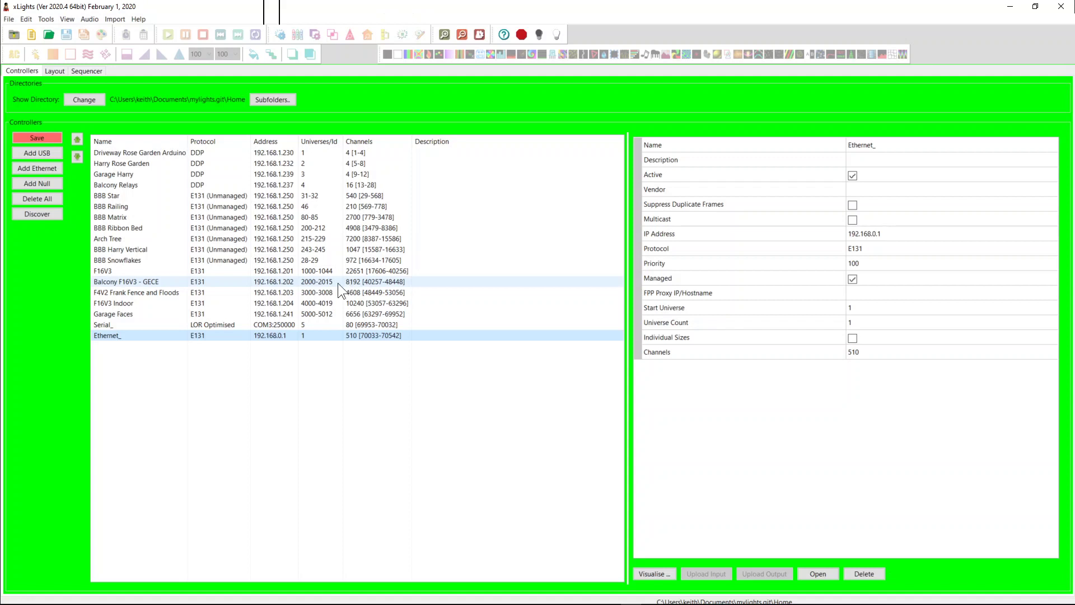
Step: Switch the Serial_ controller's protocol from LOR Optimised to DMX and enable Auto Size
click(134, 327)
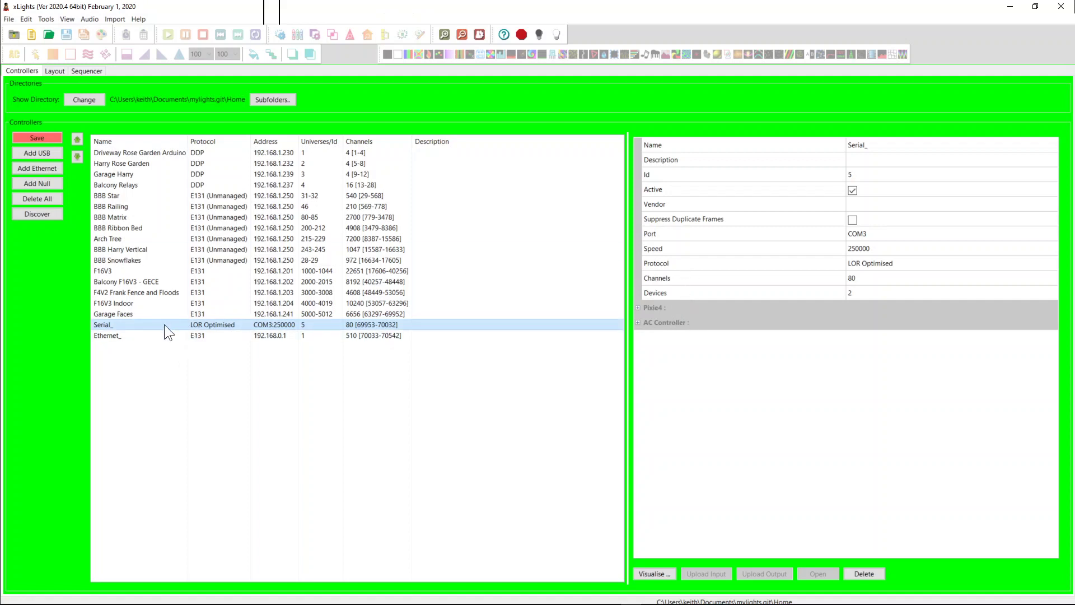
click(891, 265)
click(892, 264)
click(868, 279)
click(851, 190)
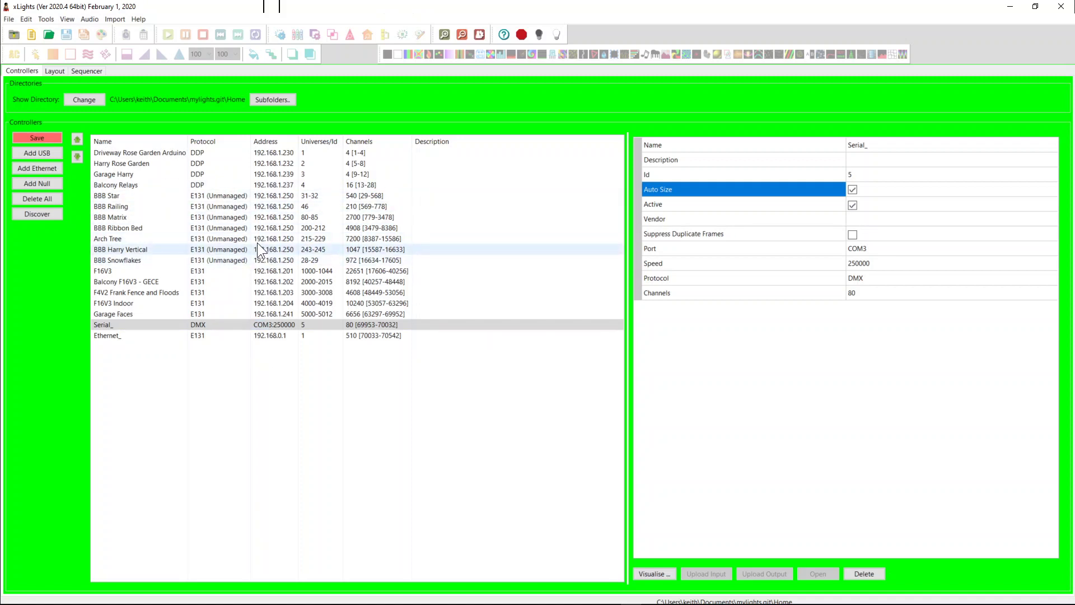
key(alt+Tab)
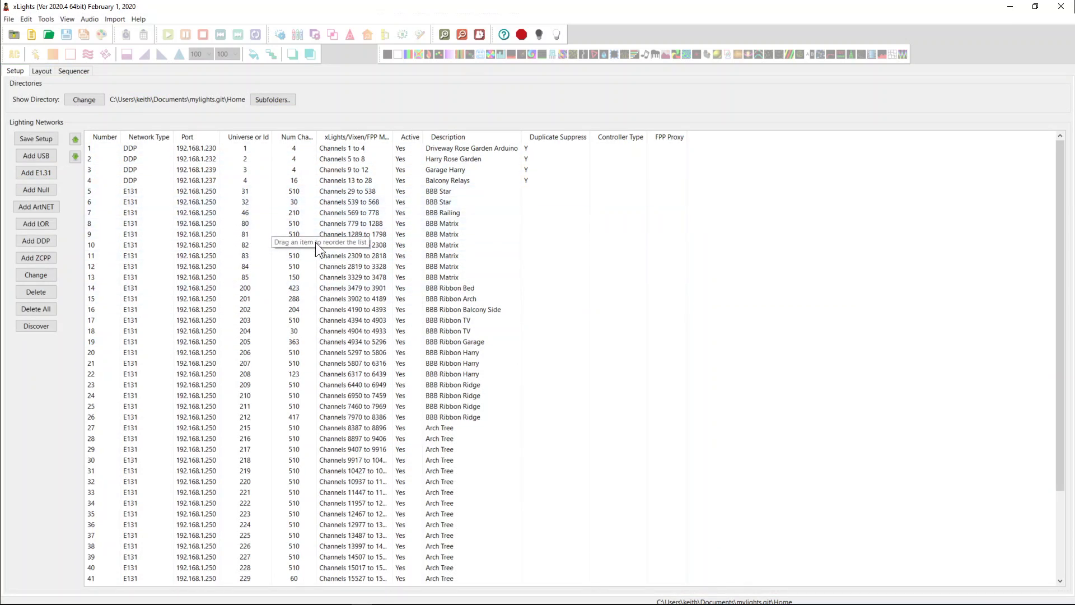
key(End)
key(alt+Tab)
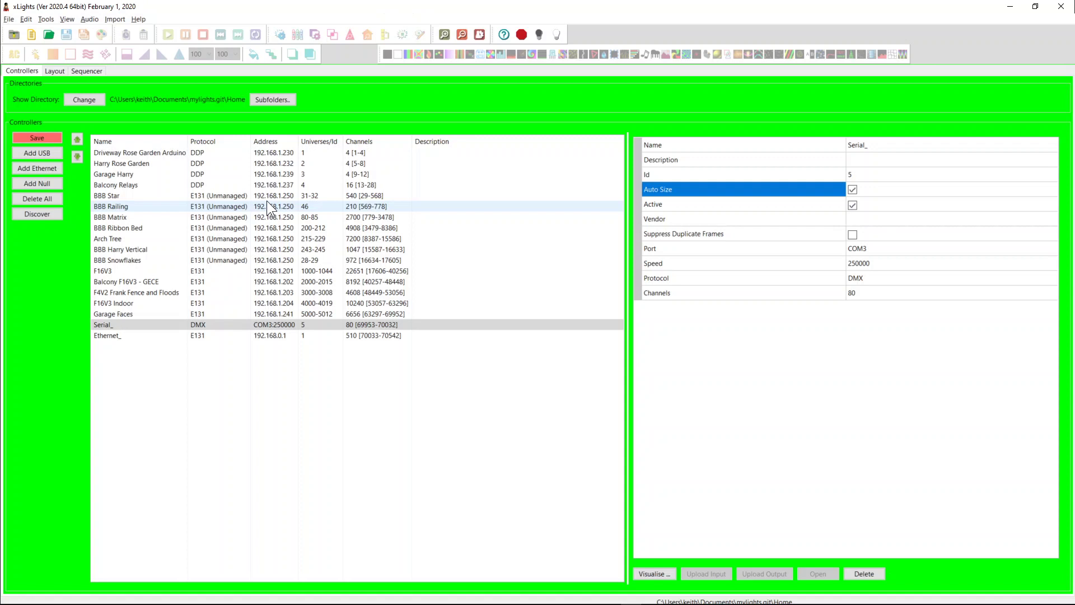
Step: Add a new Ethernet controller with IP address 192.168.1.201
click(229, 196)
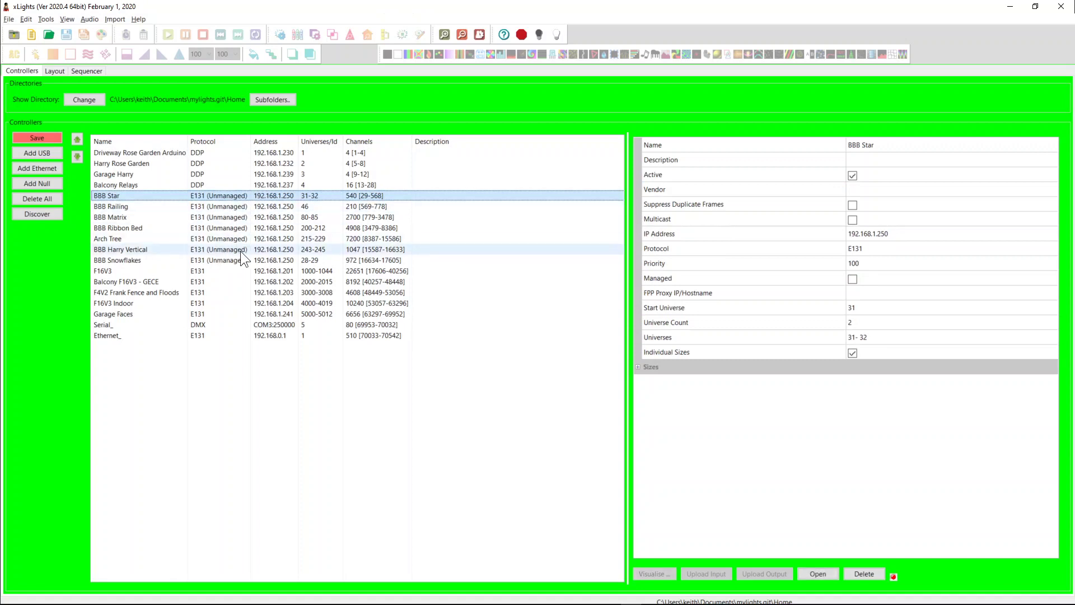
click(228, 259)
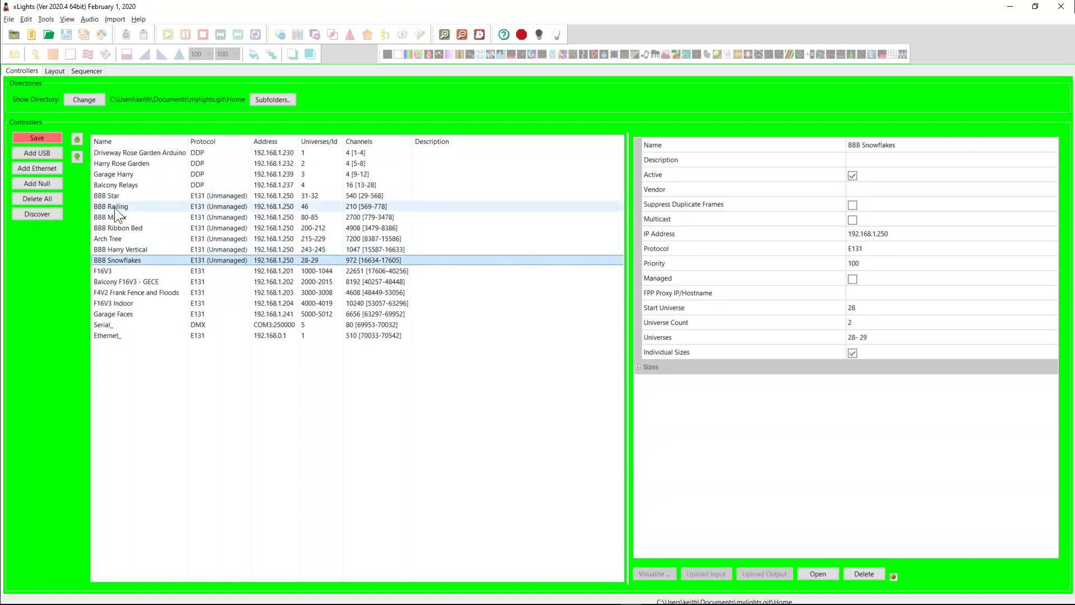
click(44, 169)
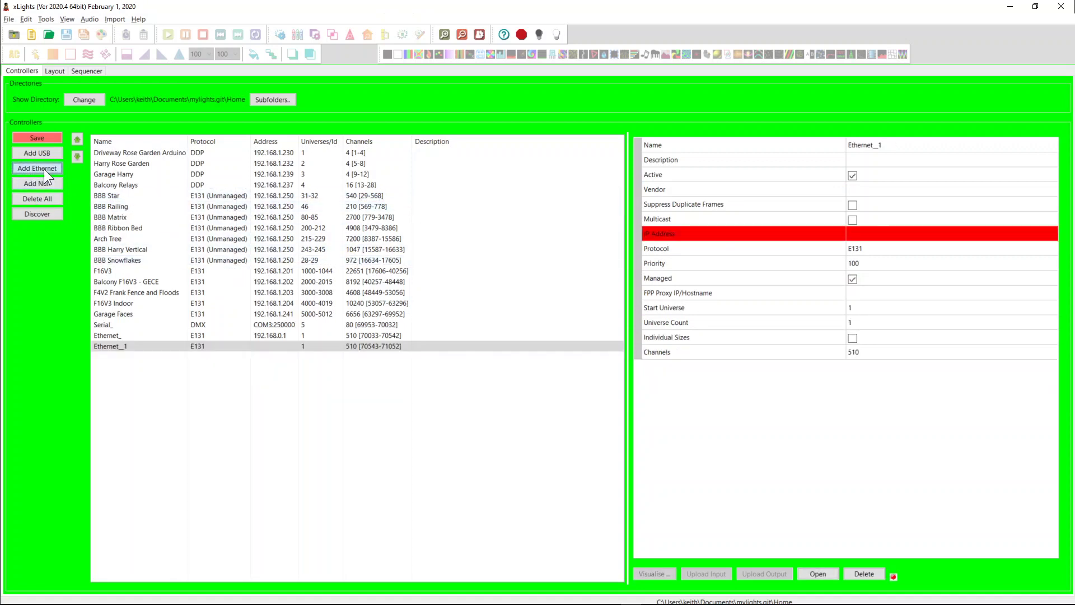
click(858, 231)
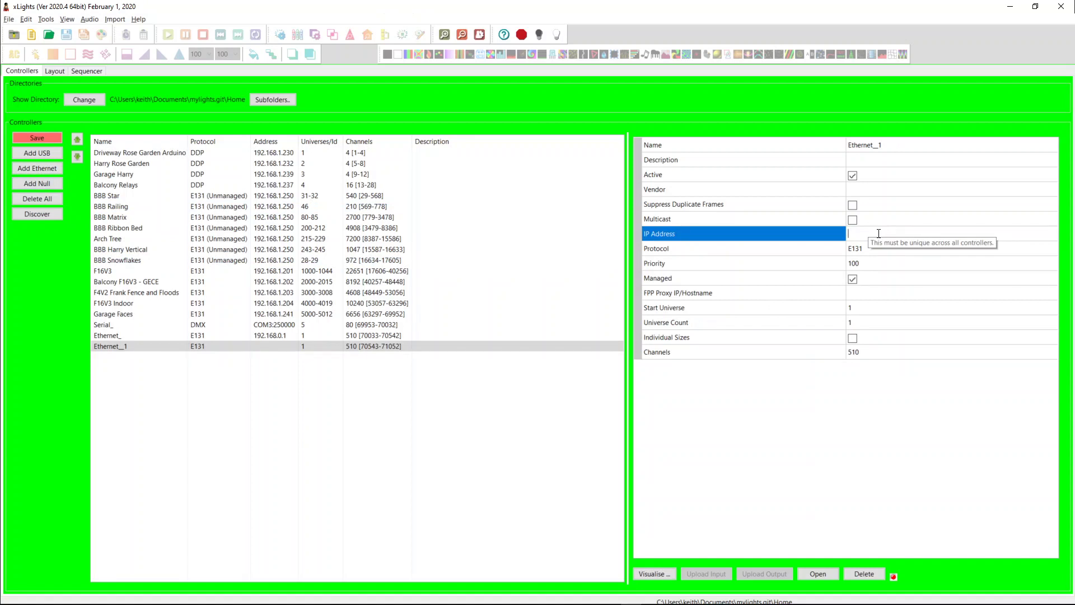
text(192.168.1.201)
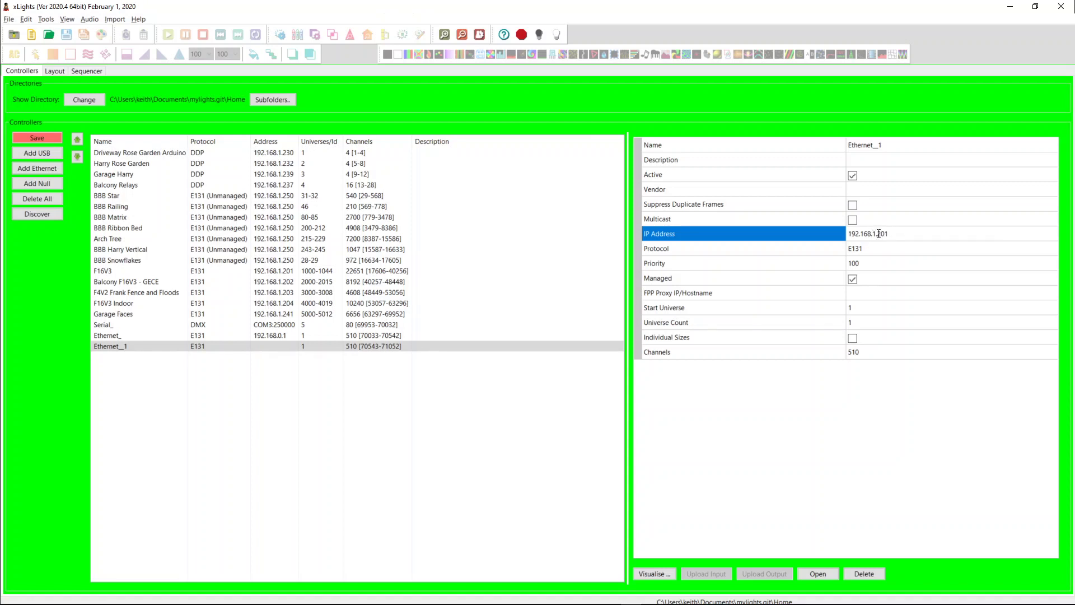
key(Return)
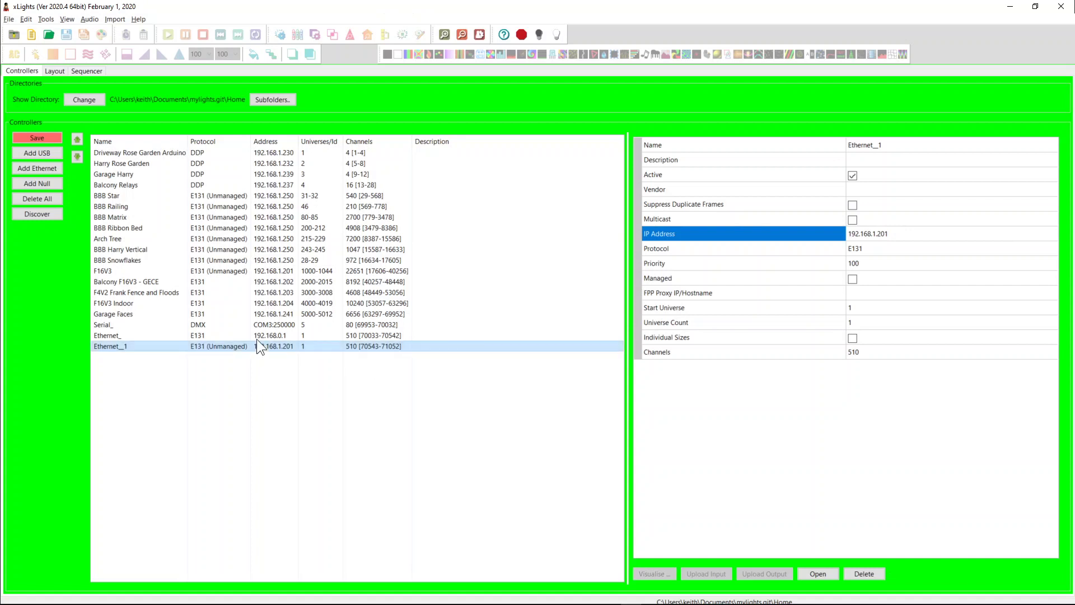
Step: Compare the new Ethernet test controller with F16V3, which shares the same IP
click(236, 270)
click(233, 345)
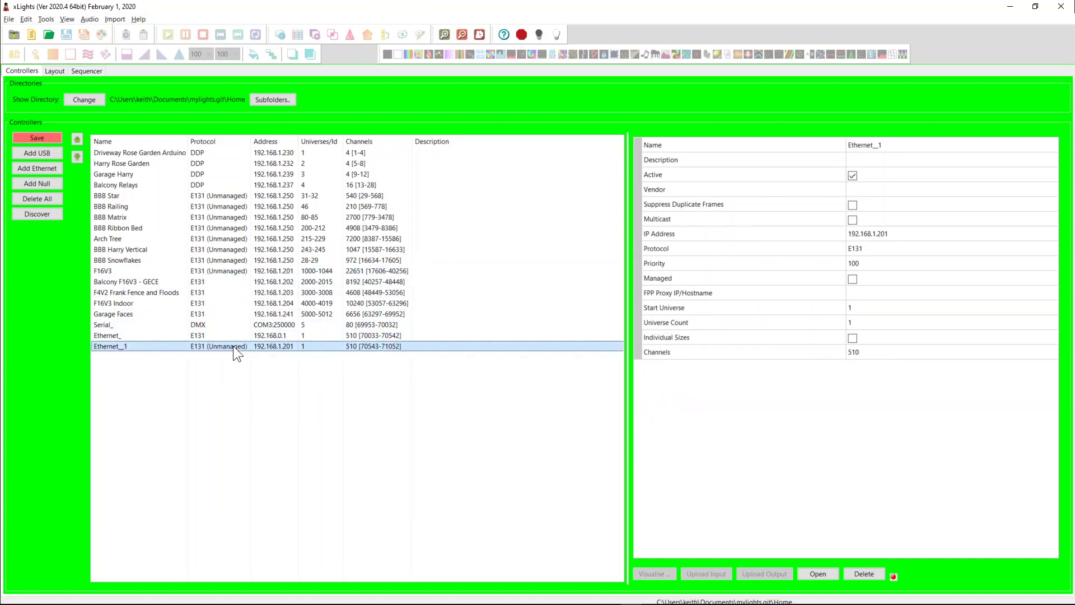
click(235, 271)
click(233, 346)
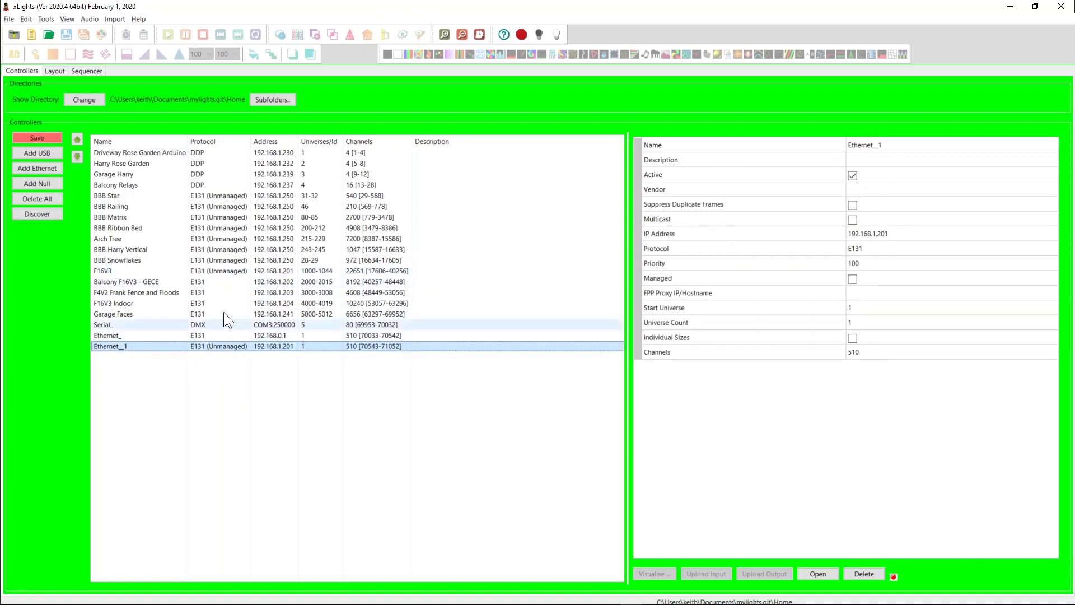
click(223, 270)
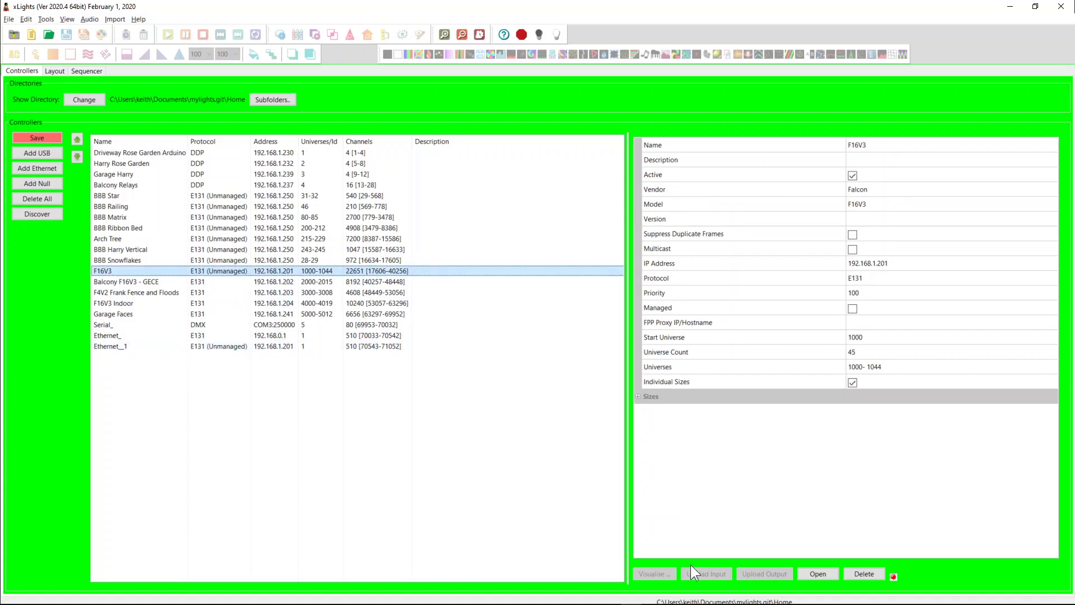
Step: Delete the Ethernet_1 test controller and set F16V3 back to Managed
click(300, 345)
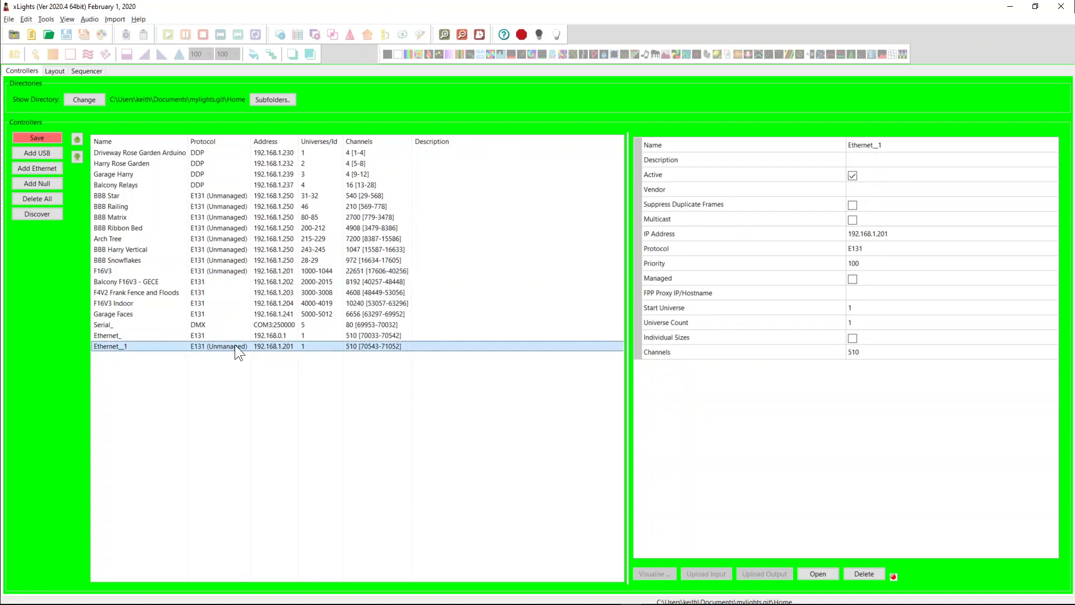
click(854, 573)
click(222, 271)
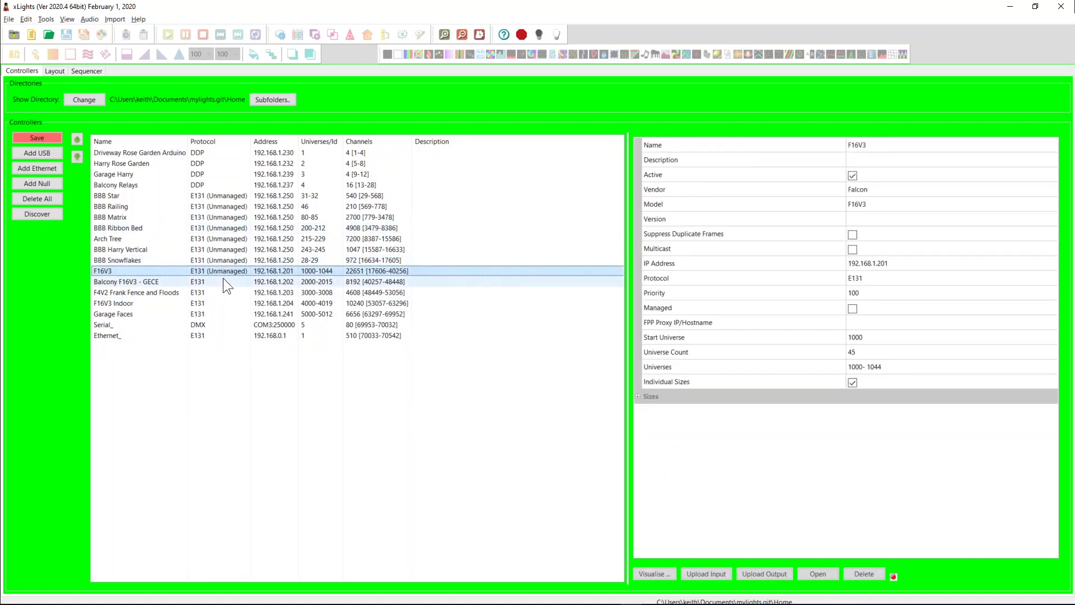
click(223, 280)
click(224, 270)
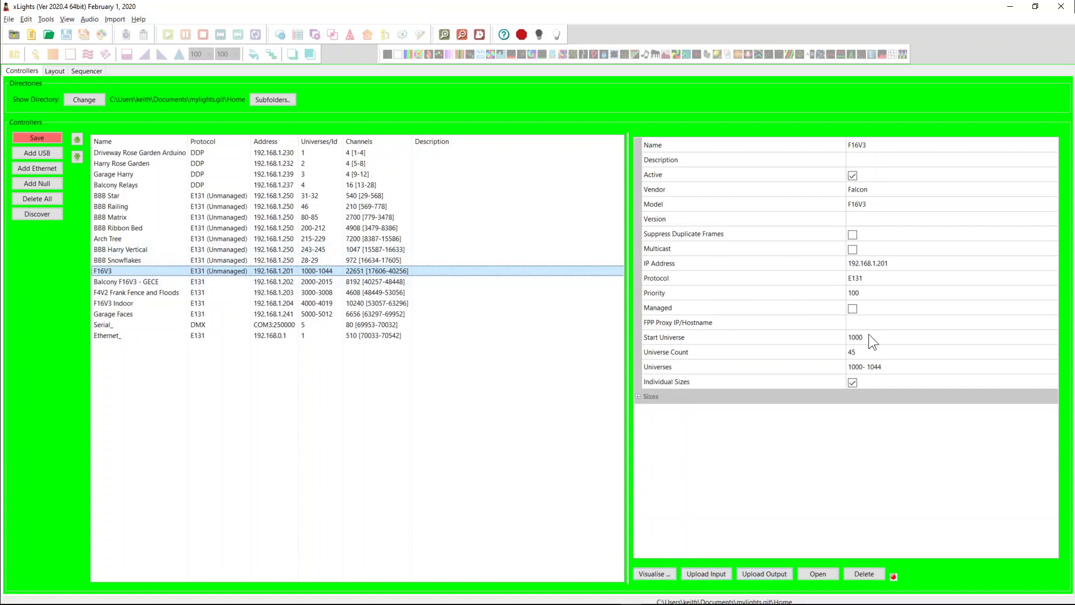
click(853, 309)
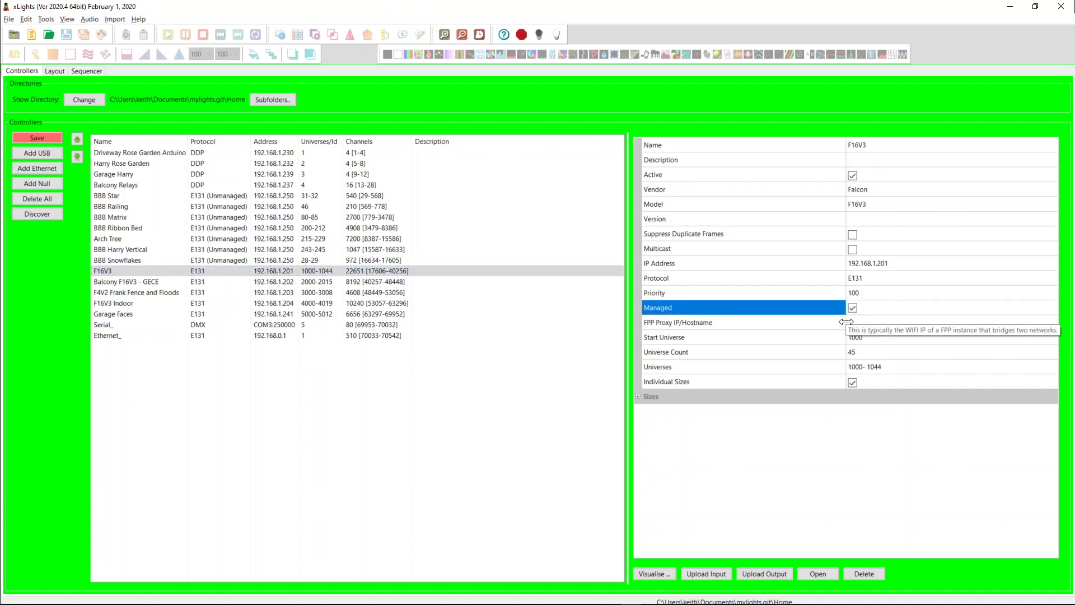